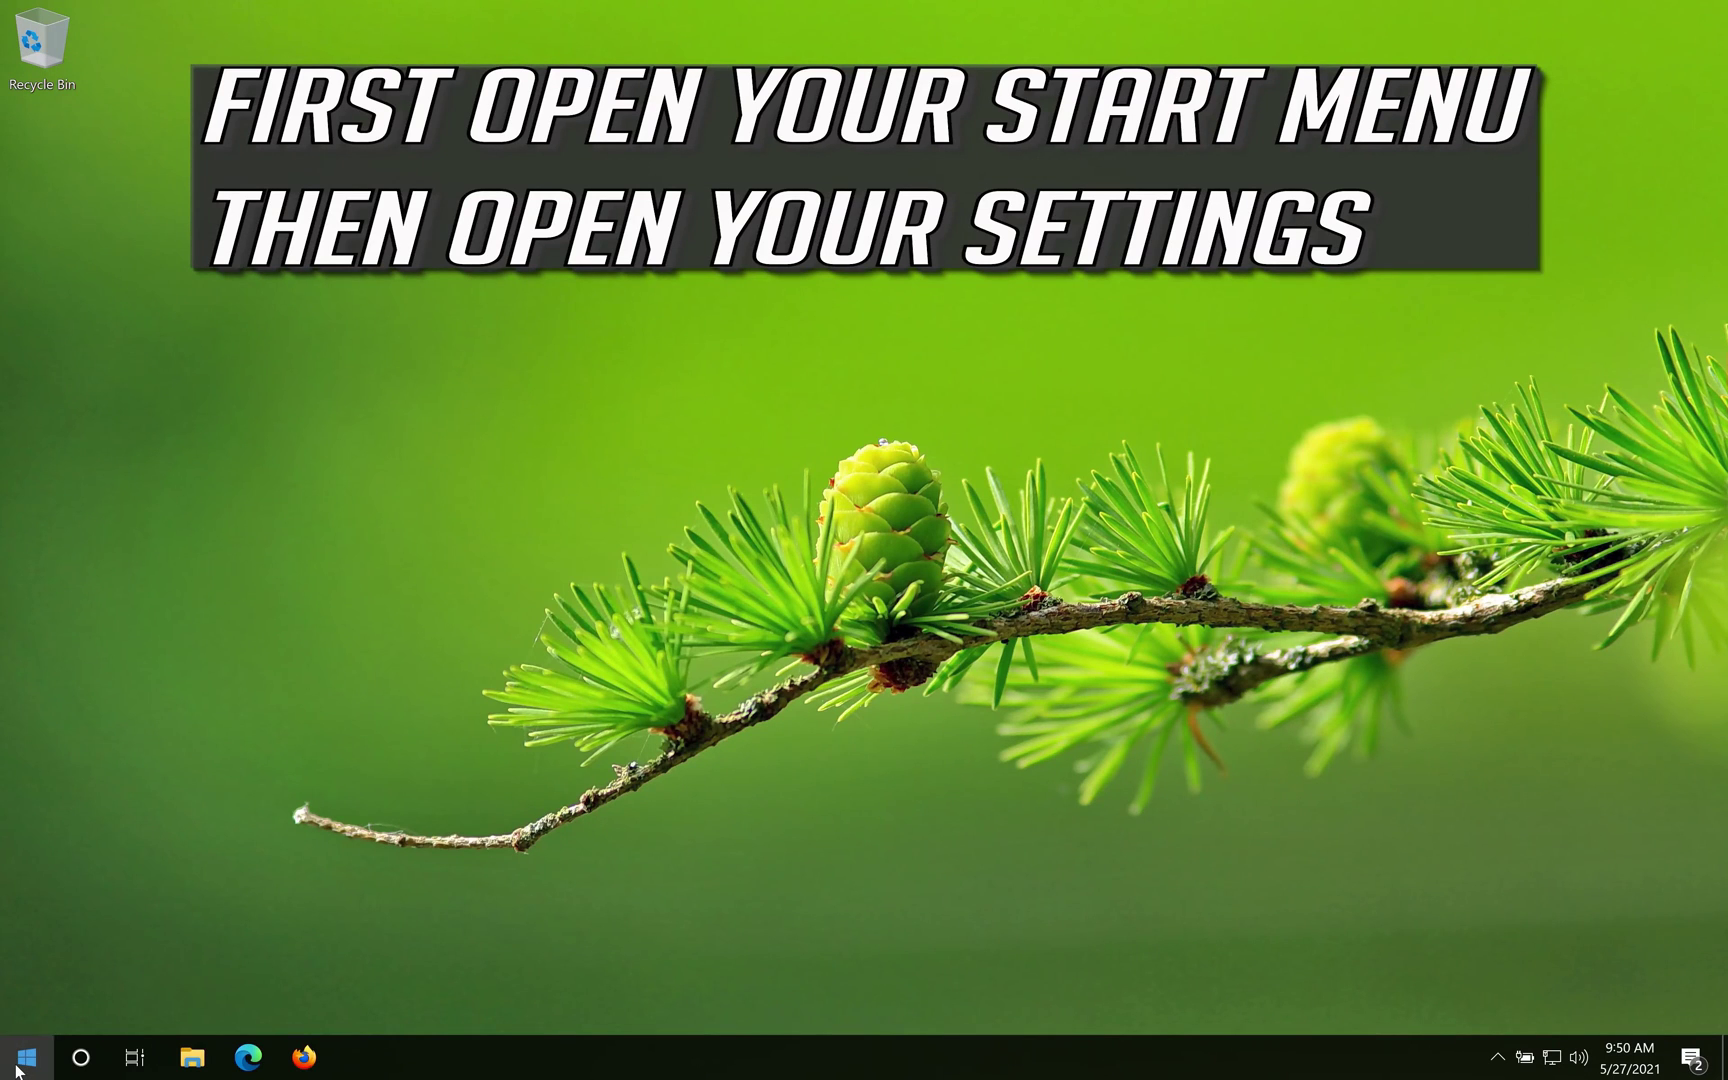
Open Windows Settings from the Start menu and go to the Privacy General page.
{"action": "left_click", "coordinate": [19, 1066]}
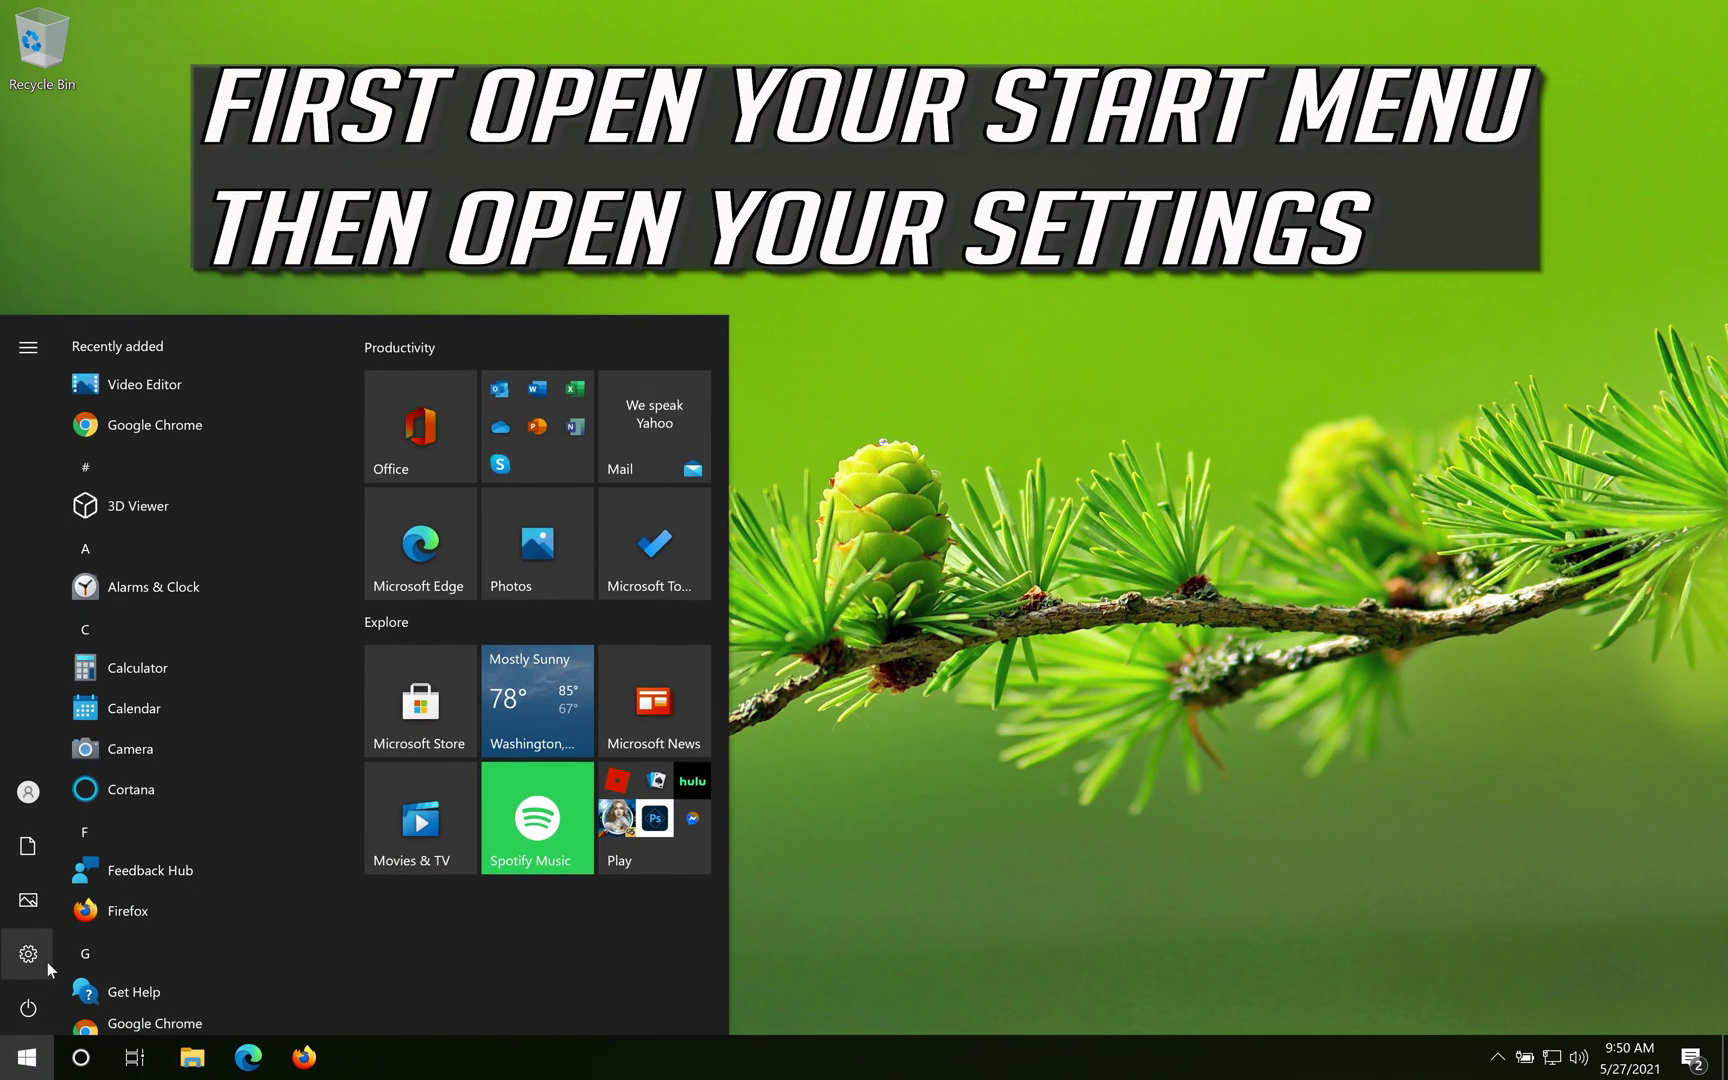
{"action": "mouse_move", "coordinate": [47, 963]}
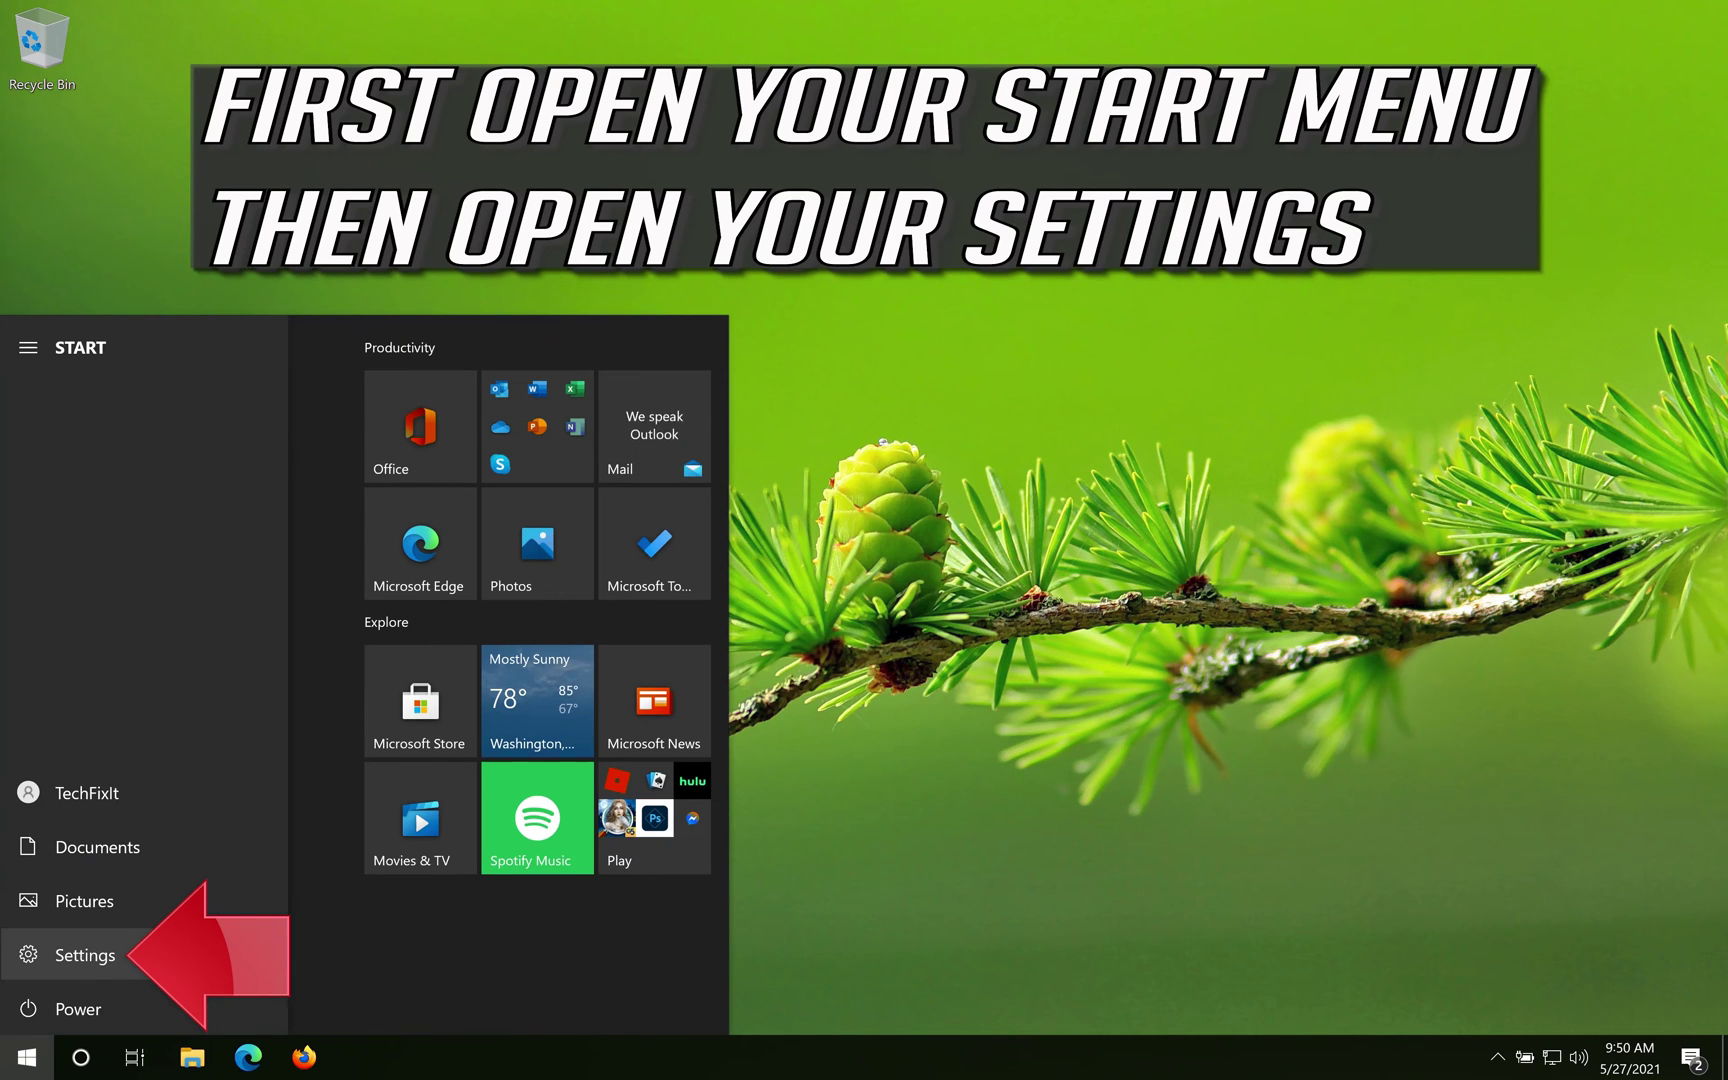
{"action": "left_click", "coordinate": [196, 950]}
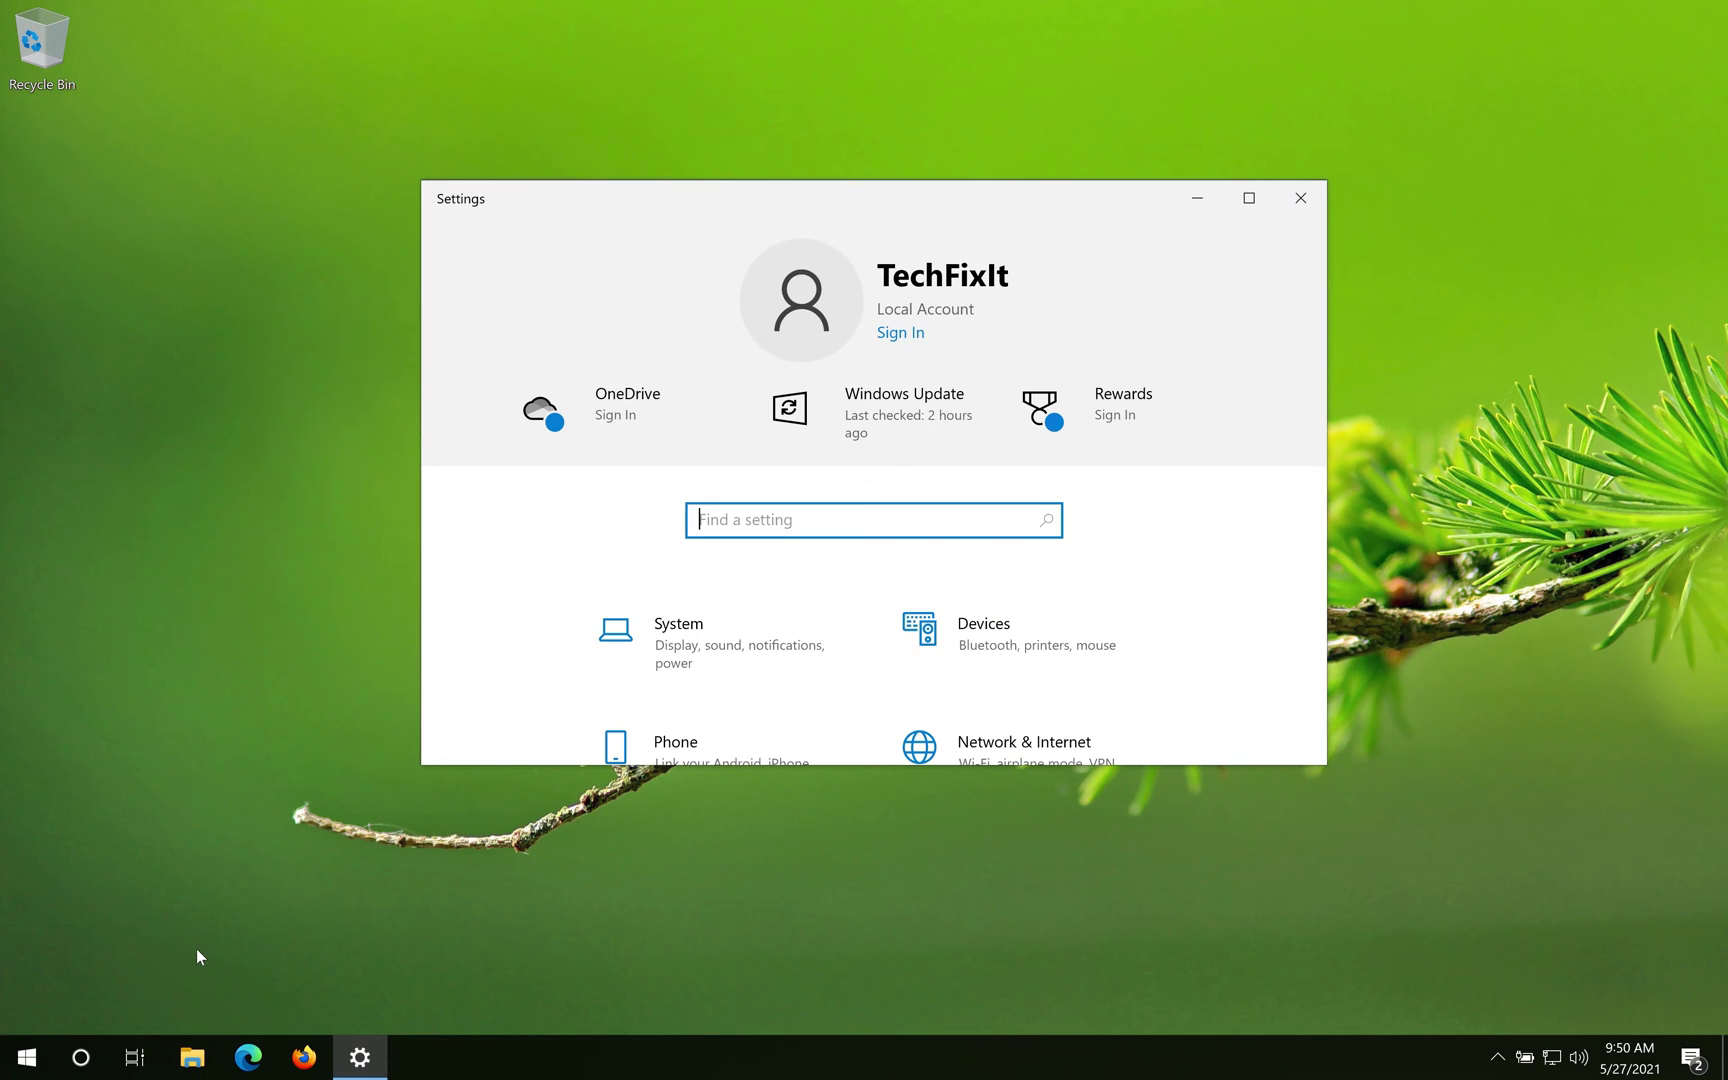
{"action": "scroll", "coordinate": [991, 644], "scroll_direction": "down", "scroll_amount": 5}
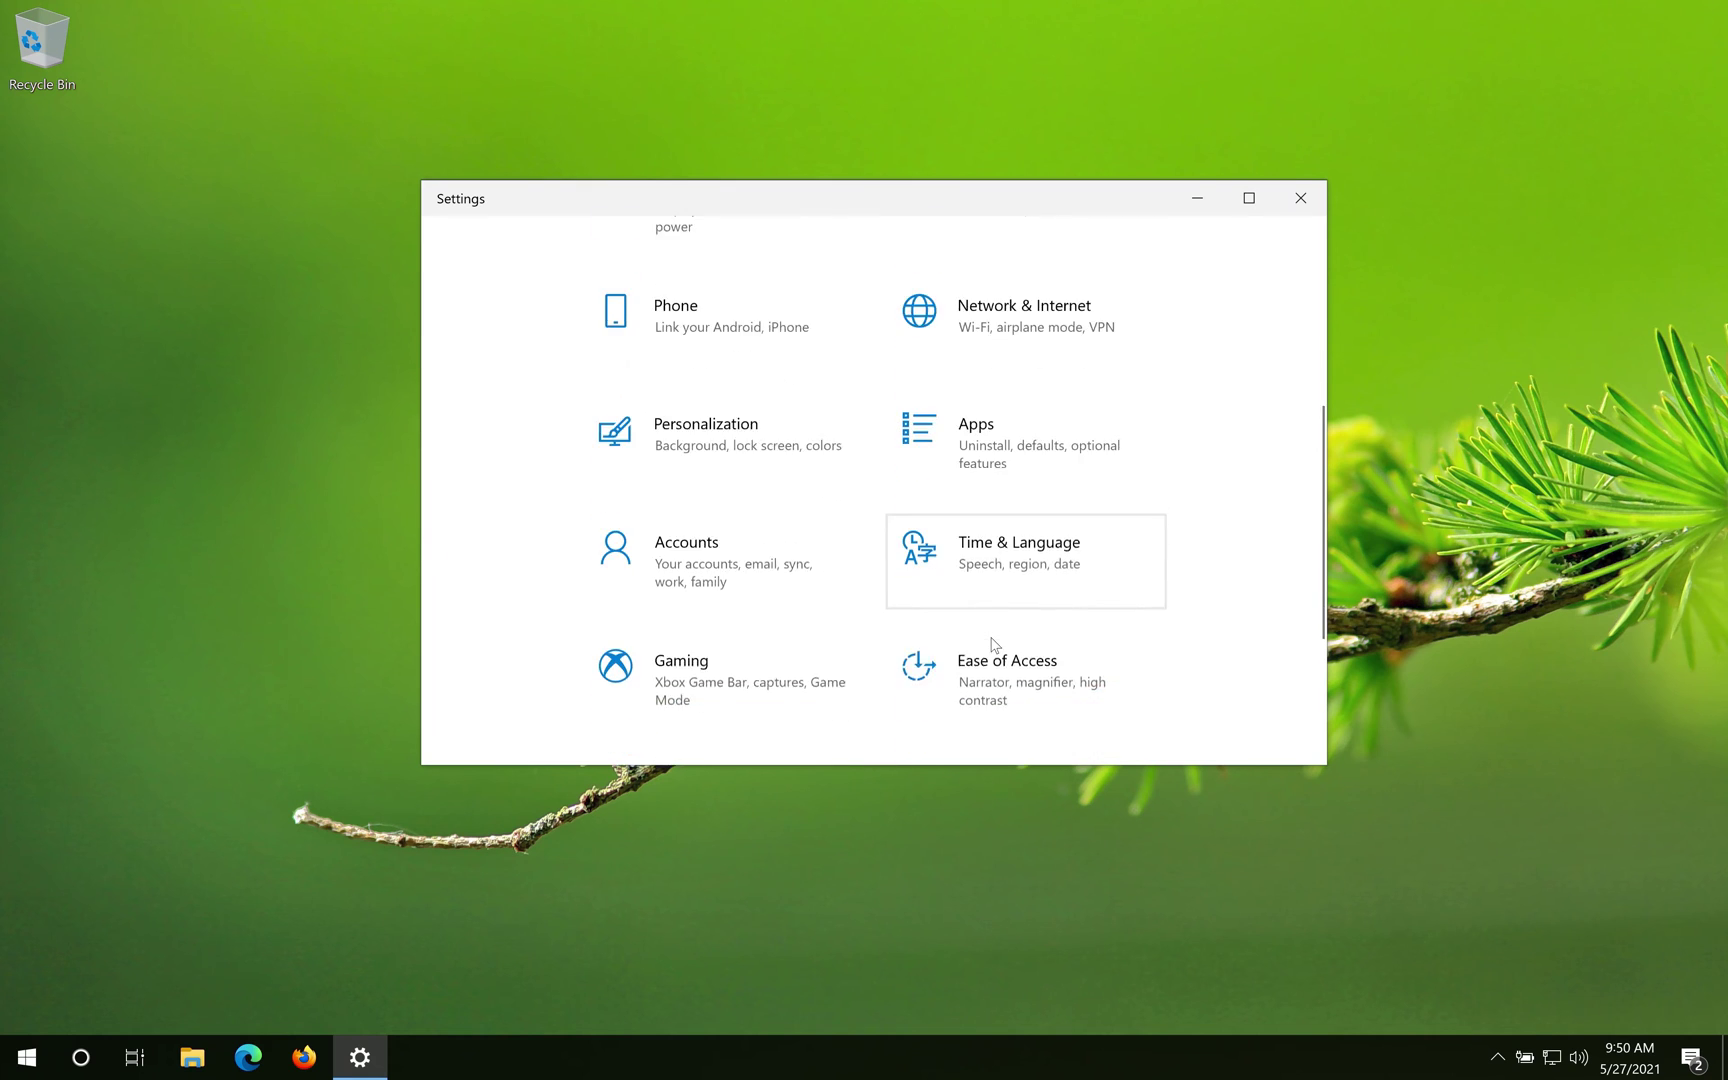
{"action": "scroll", "coordinate": [993, 644], "scroll_direction": "down", "scroll_amount": 3}
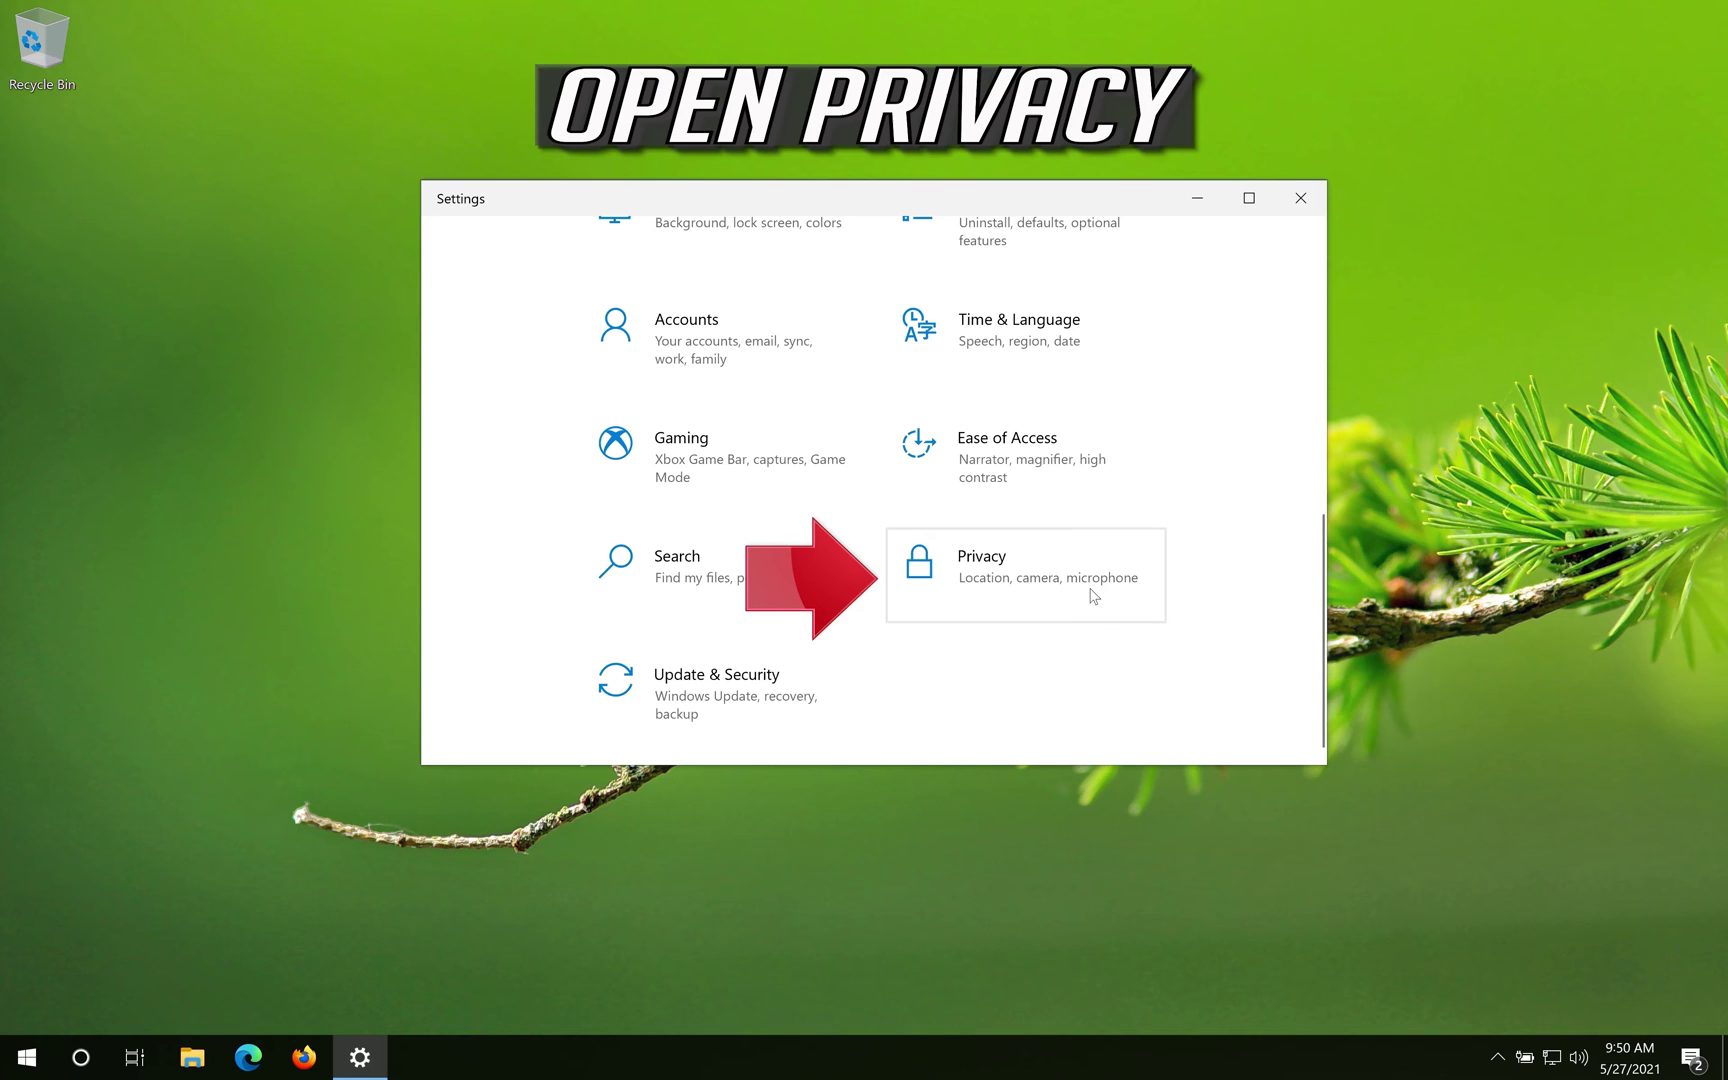
{"action": "left_click", "coordinate": [1093, 596]}
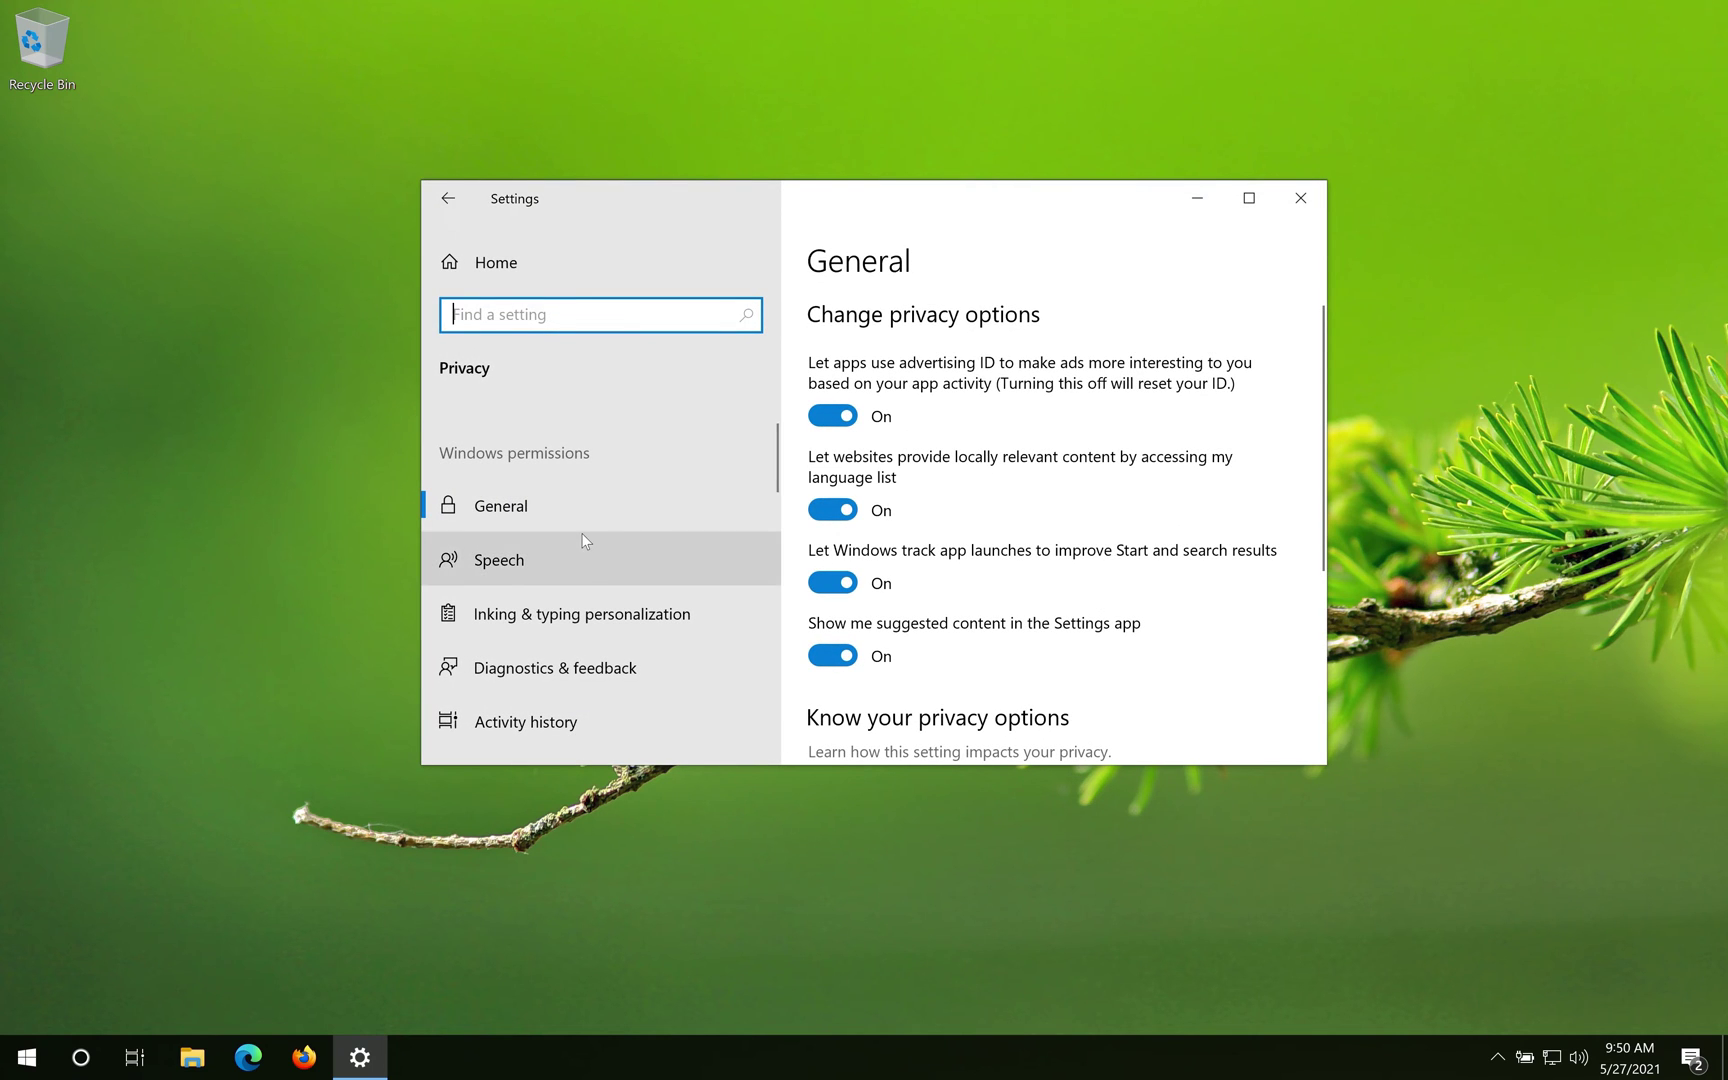
{"action": "scroll", "coordinate": [583, 541], "scroll_direction": "down", "scroll_amount": 3}
{"action": "scroll", "coordinate": [583, 545], "scroll_direction": "down", "scroll_amount": 1}
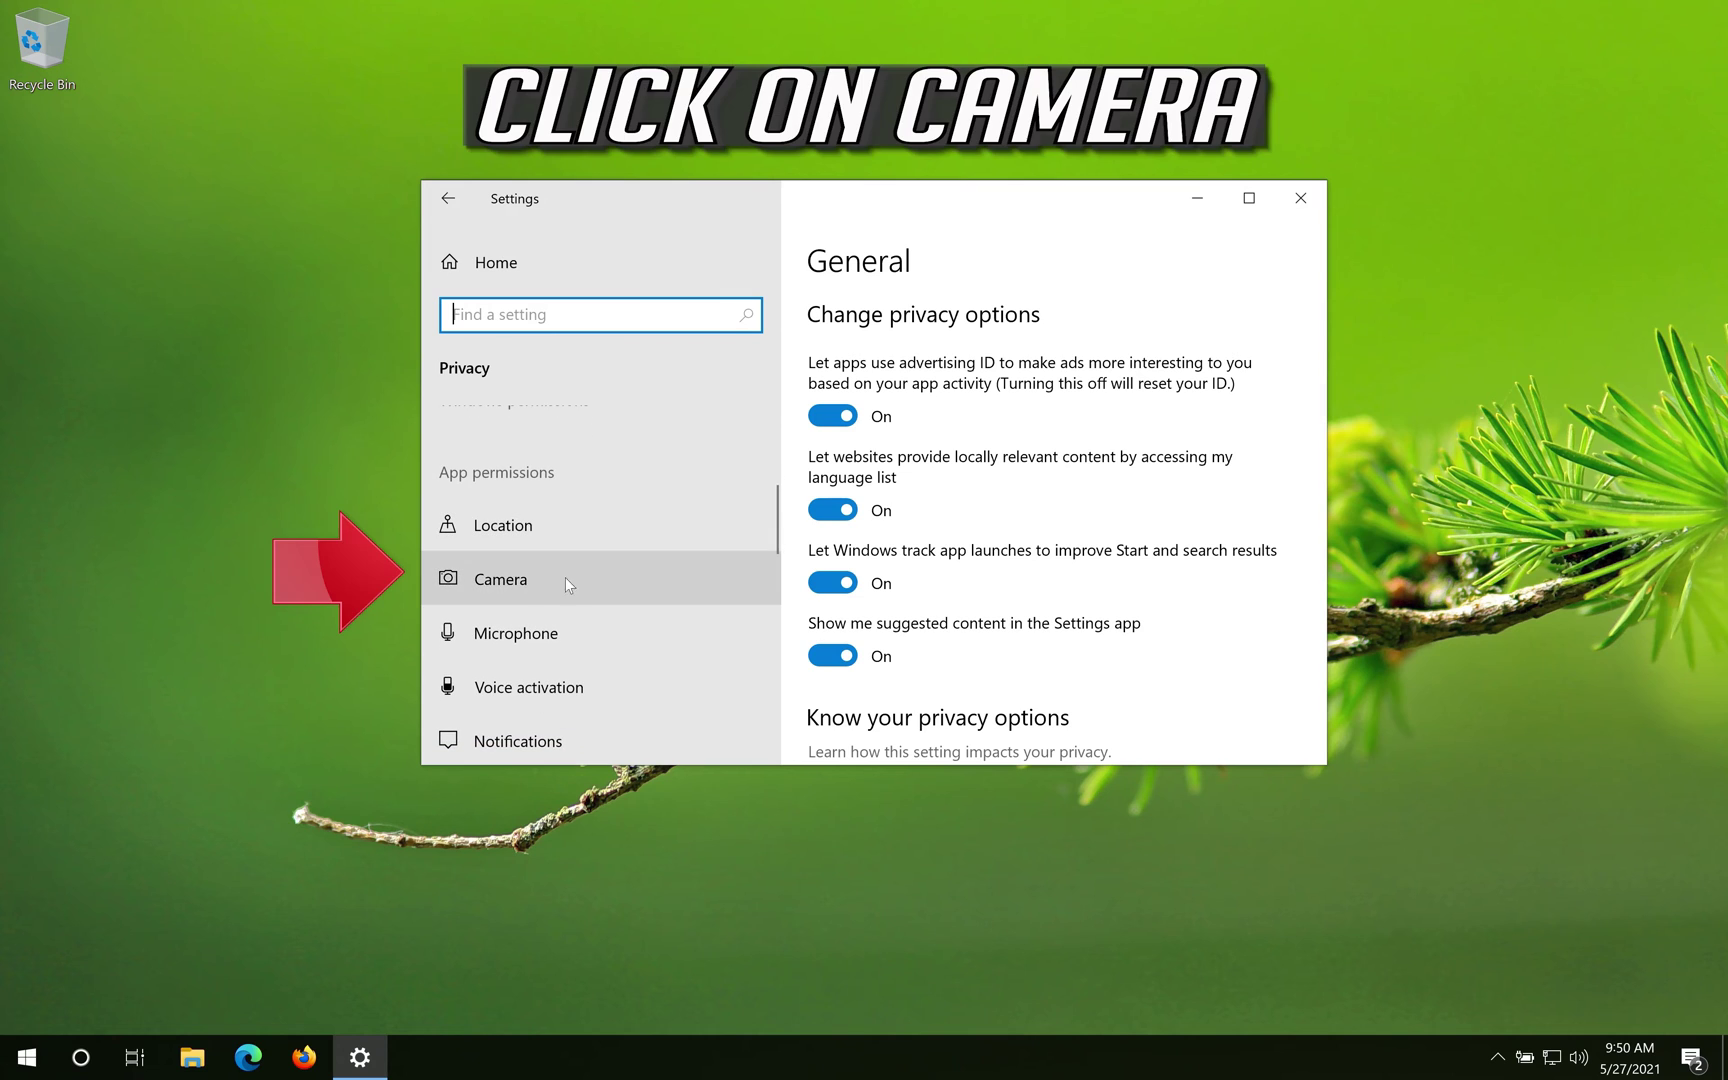
Switch 'Camera access for this device' to On on the Camera privacy page.
{"action": "left_click", "coordinate": [633, 574]}
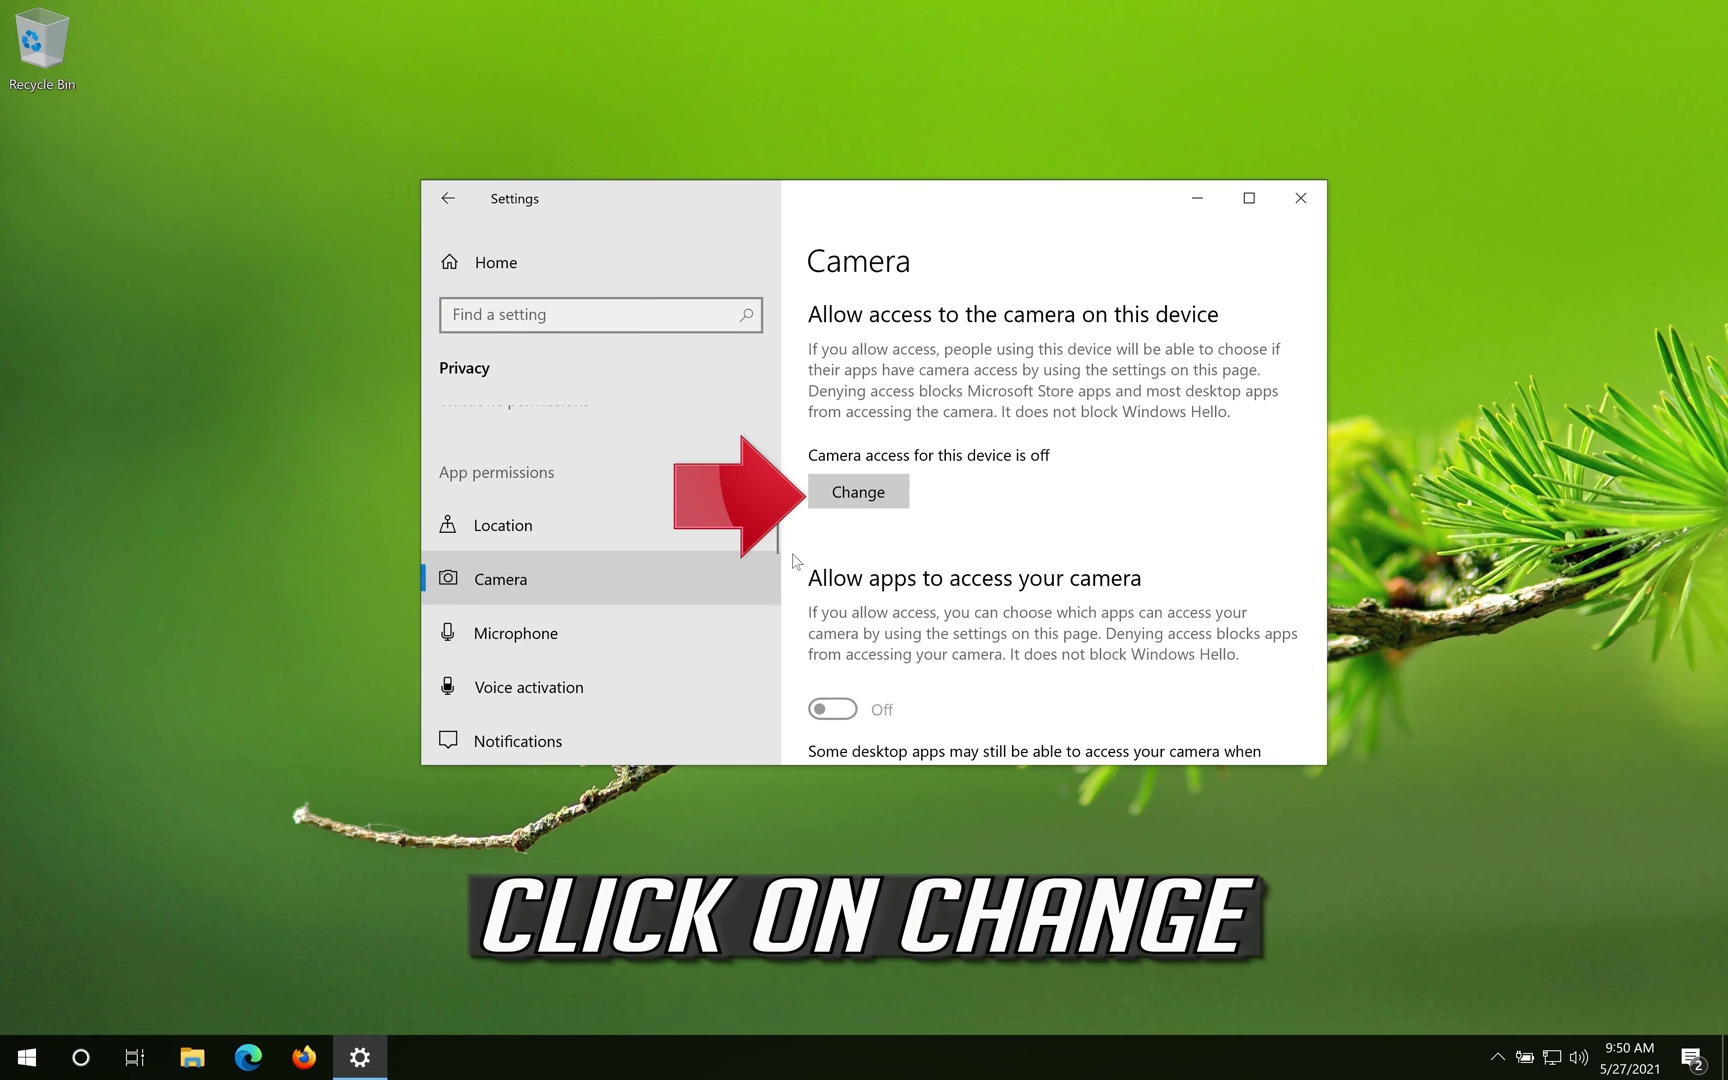
{"action": "left_click", "coordinate": [880, 495]}
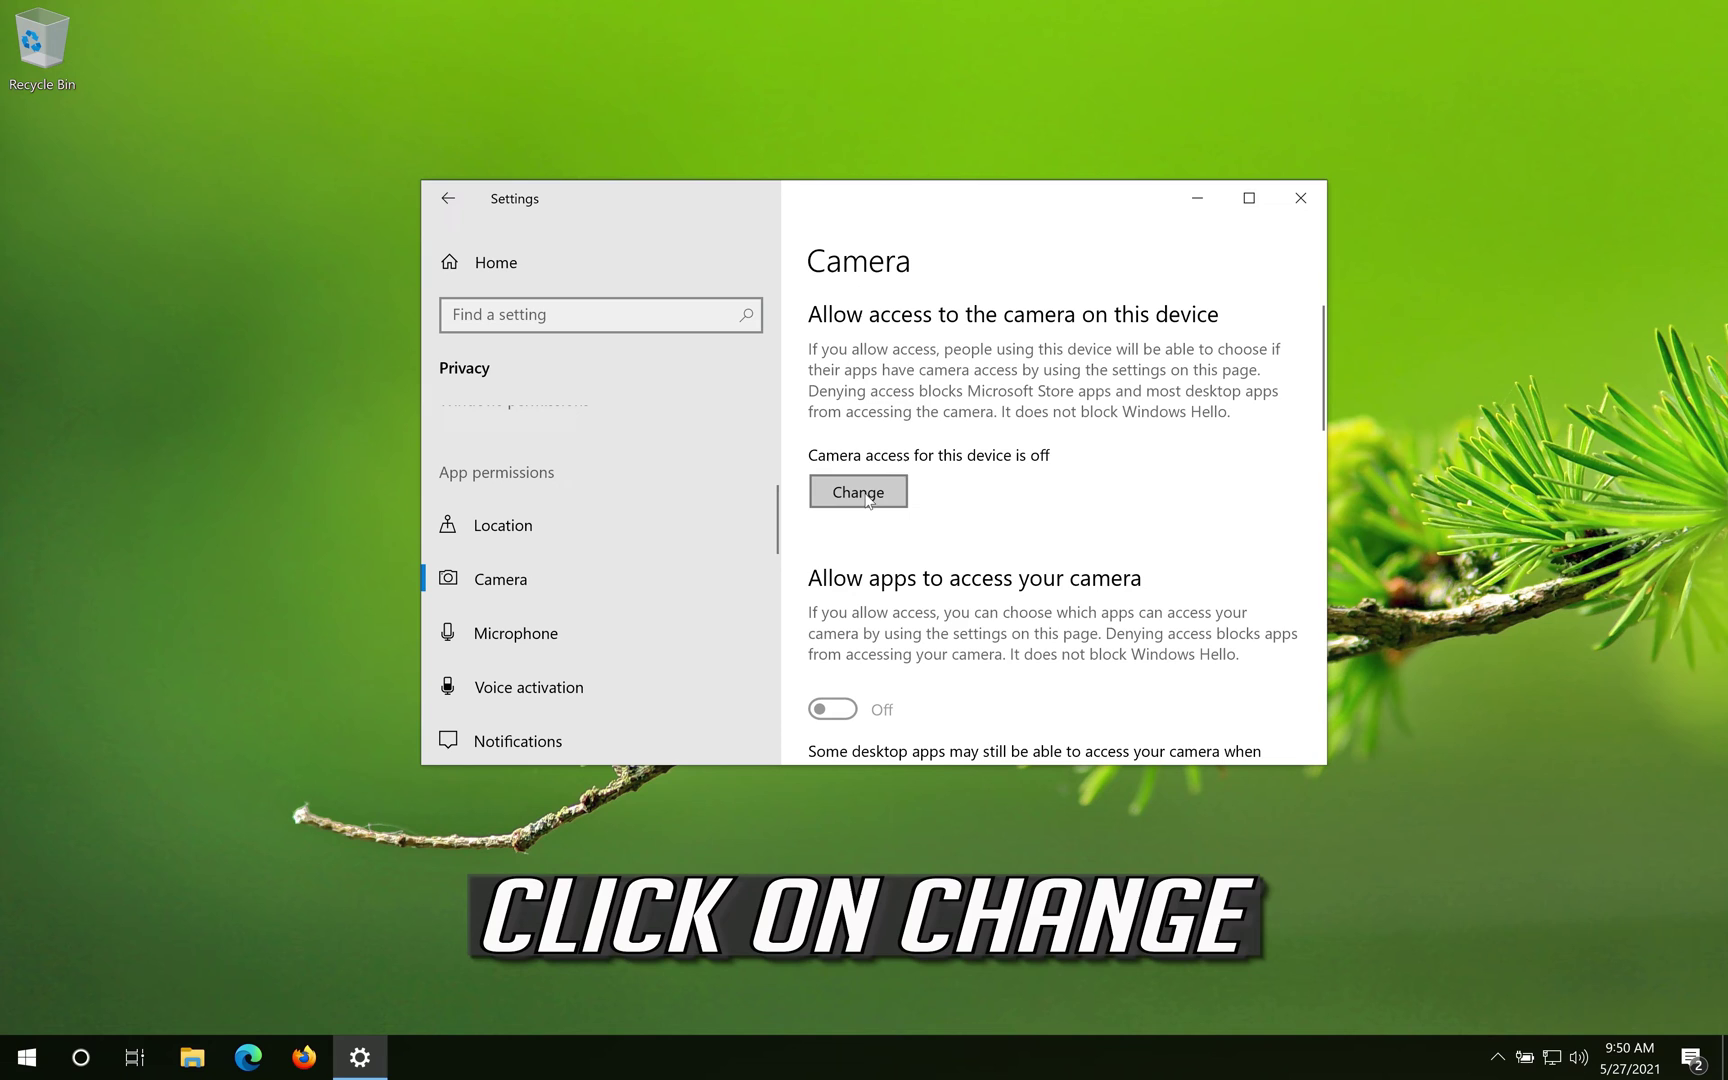
{"action": "left_click", "coordinate": [866, 497]}
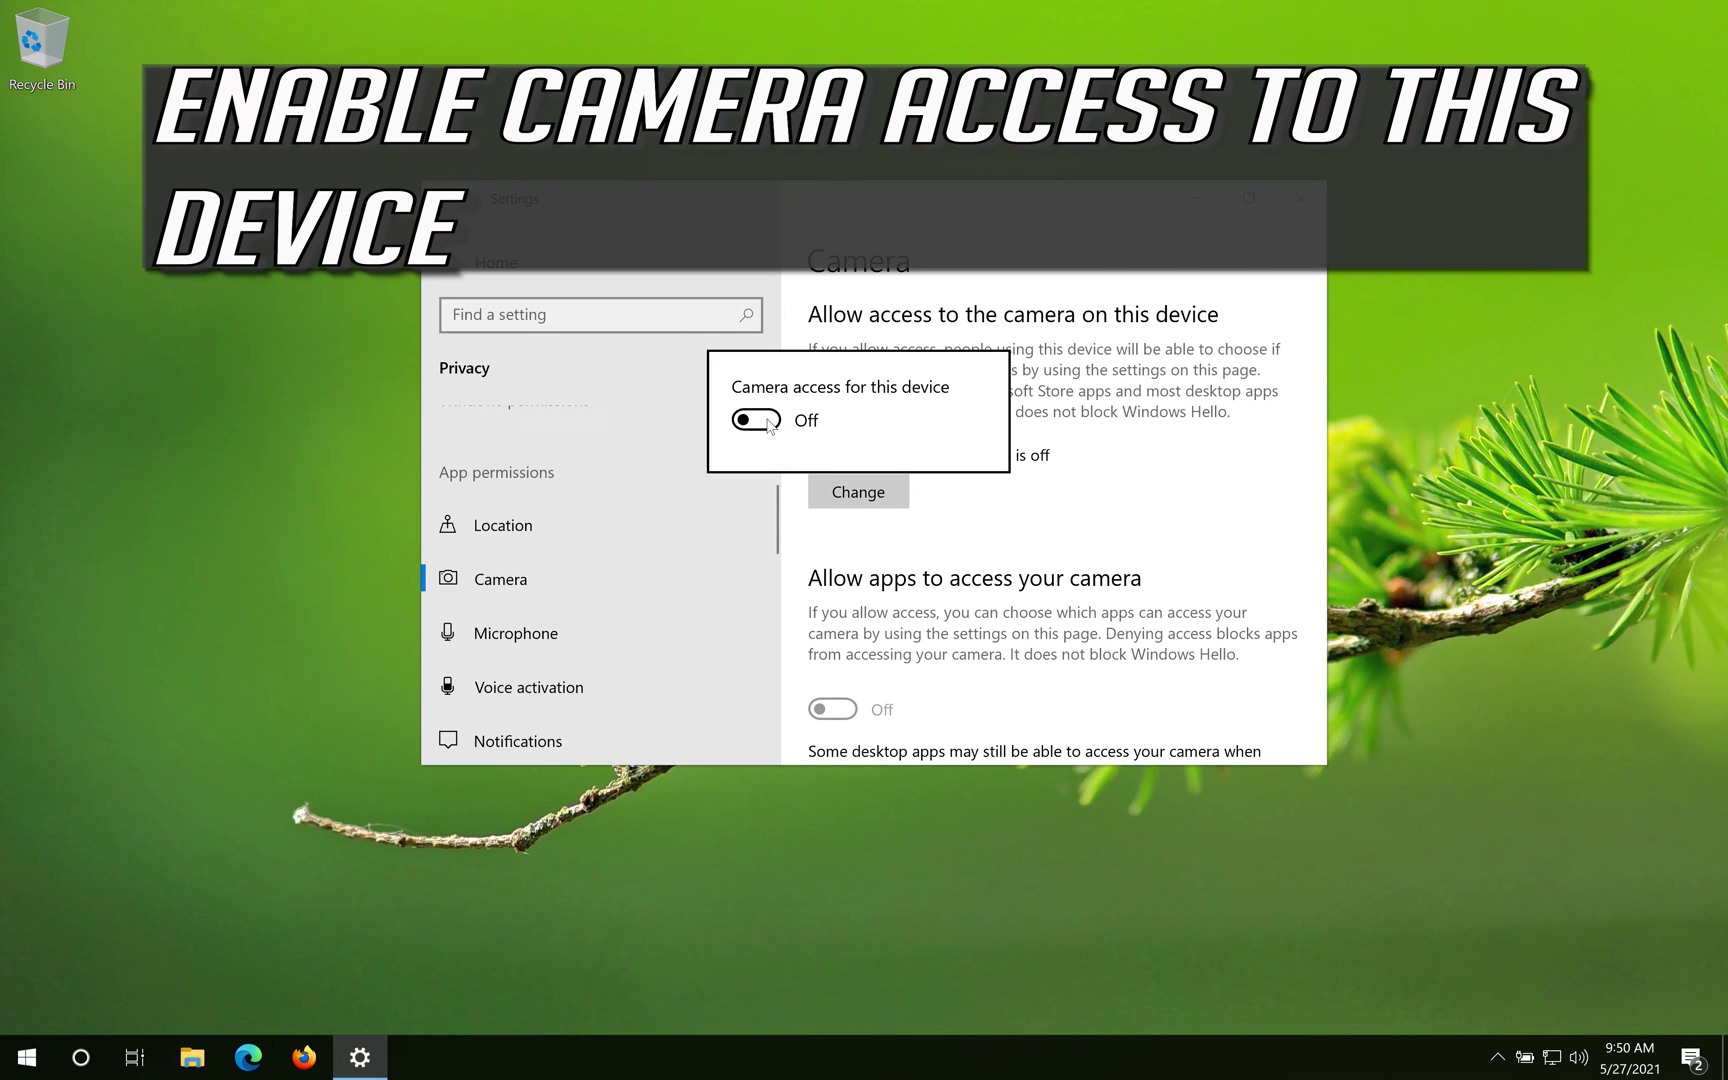
{"action": "left_click", "coordinate": [769, 424]}
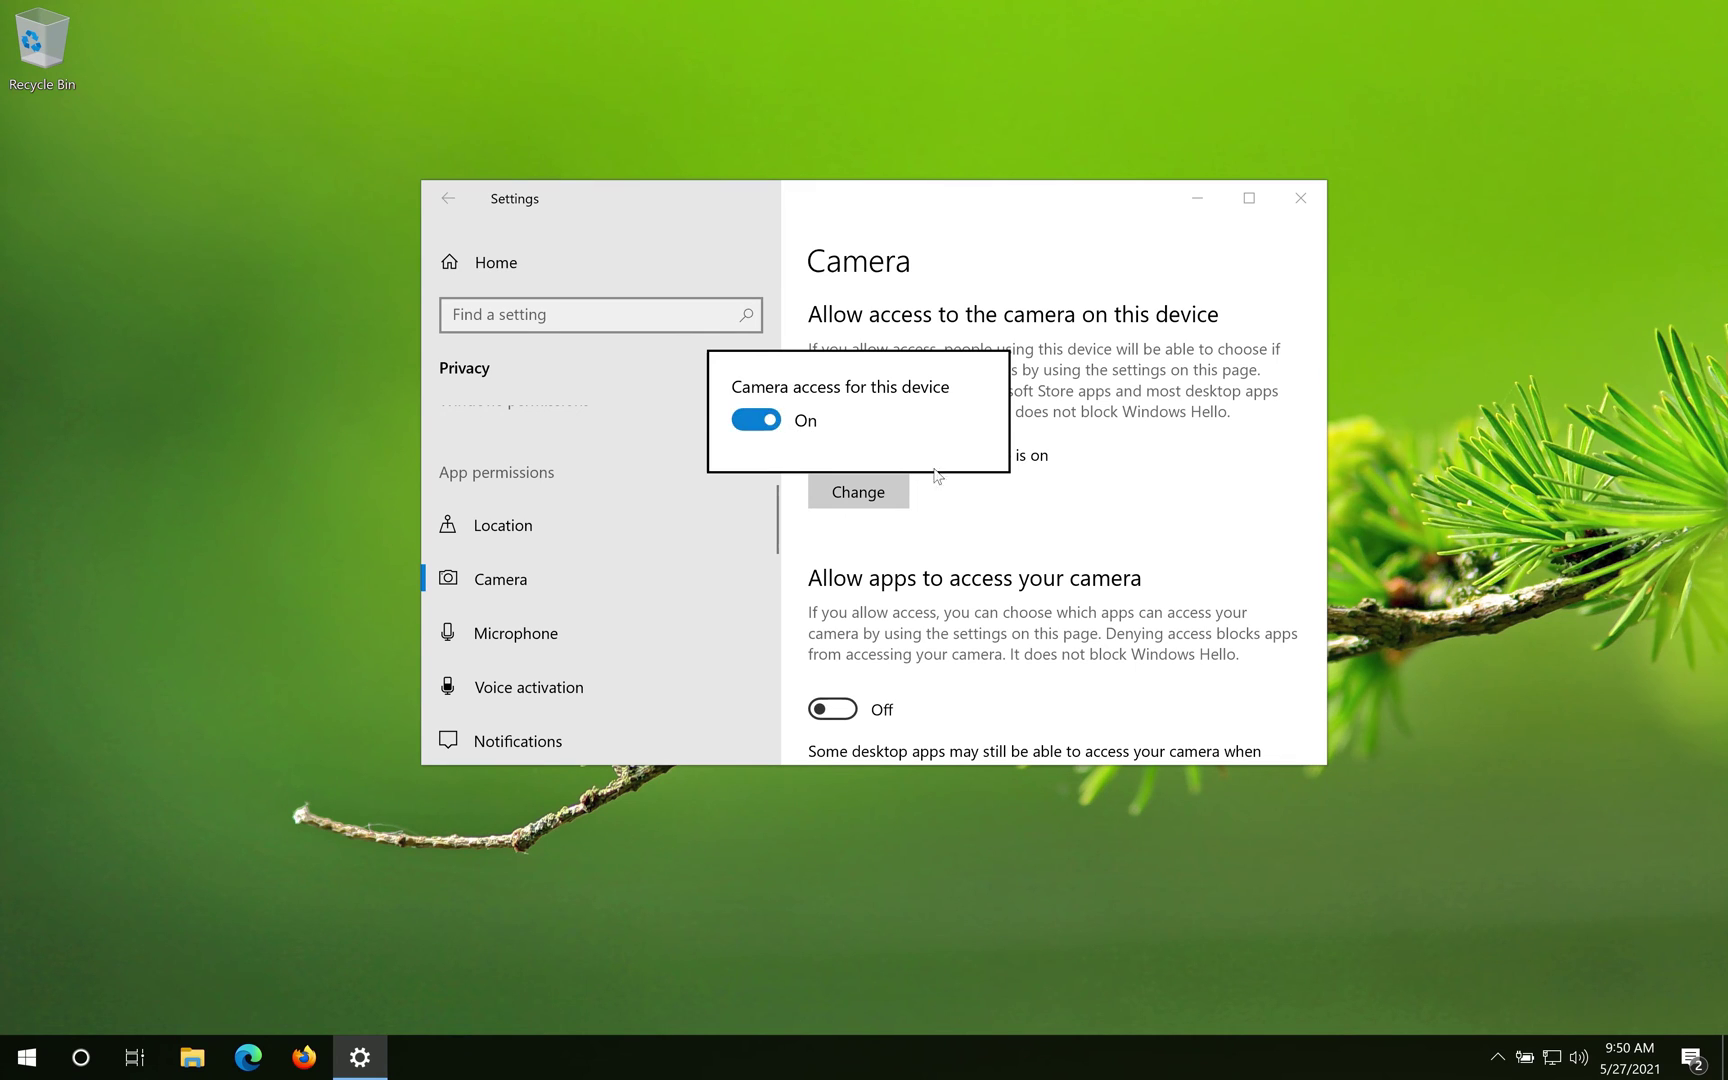
{"action": "left_click", "coordinate": [1123, 457]}
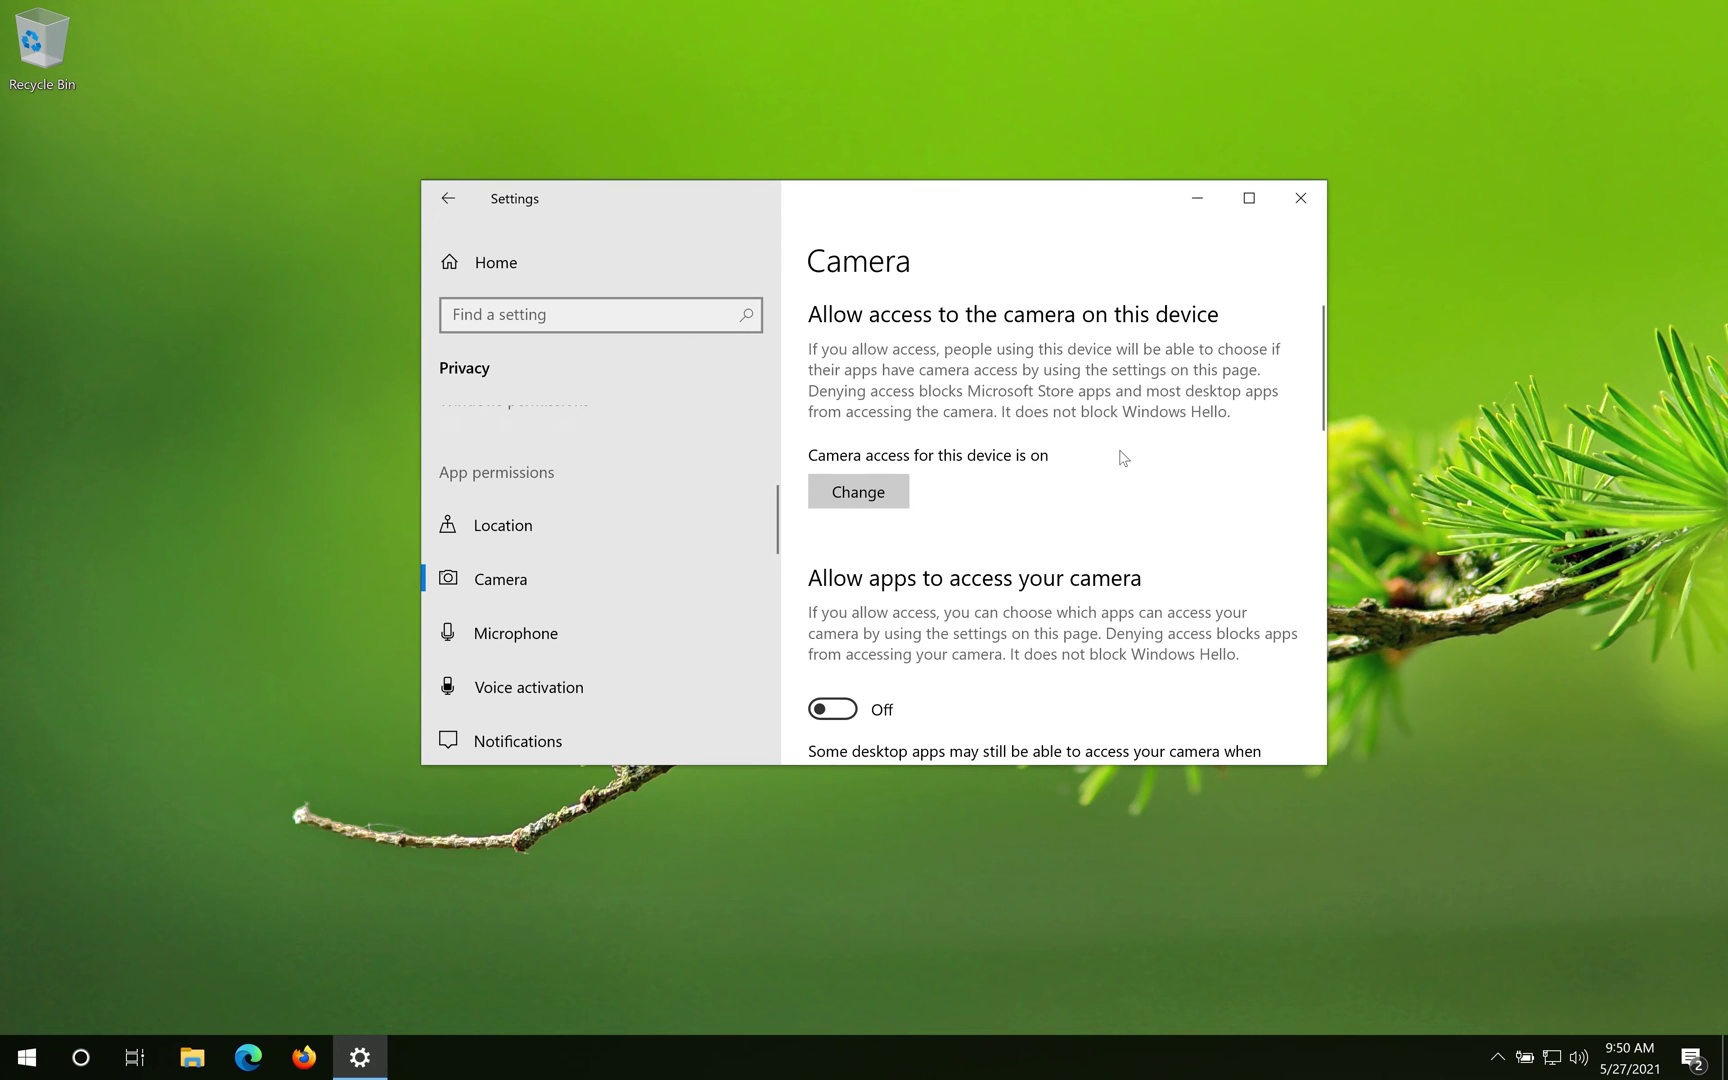
Turn on 'Allow apps to access your camera', review the app toggles, and close Settings.
{"action": "scroll", "coordinate": [1140, 488], "scroll_direction": "down", "scroll_amount": 3}
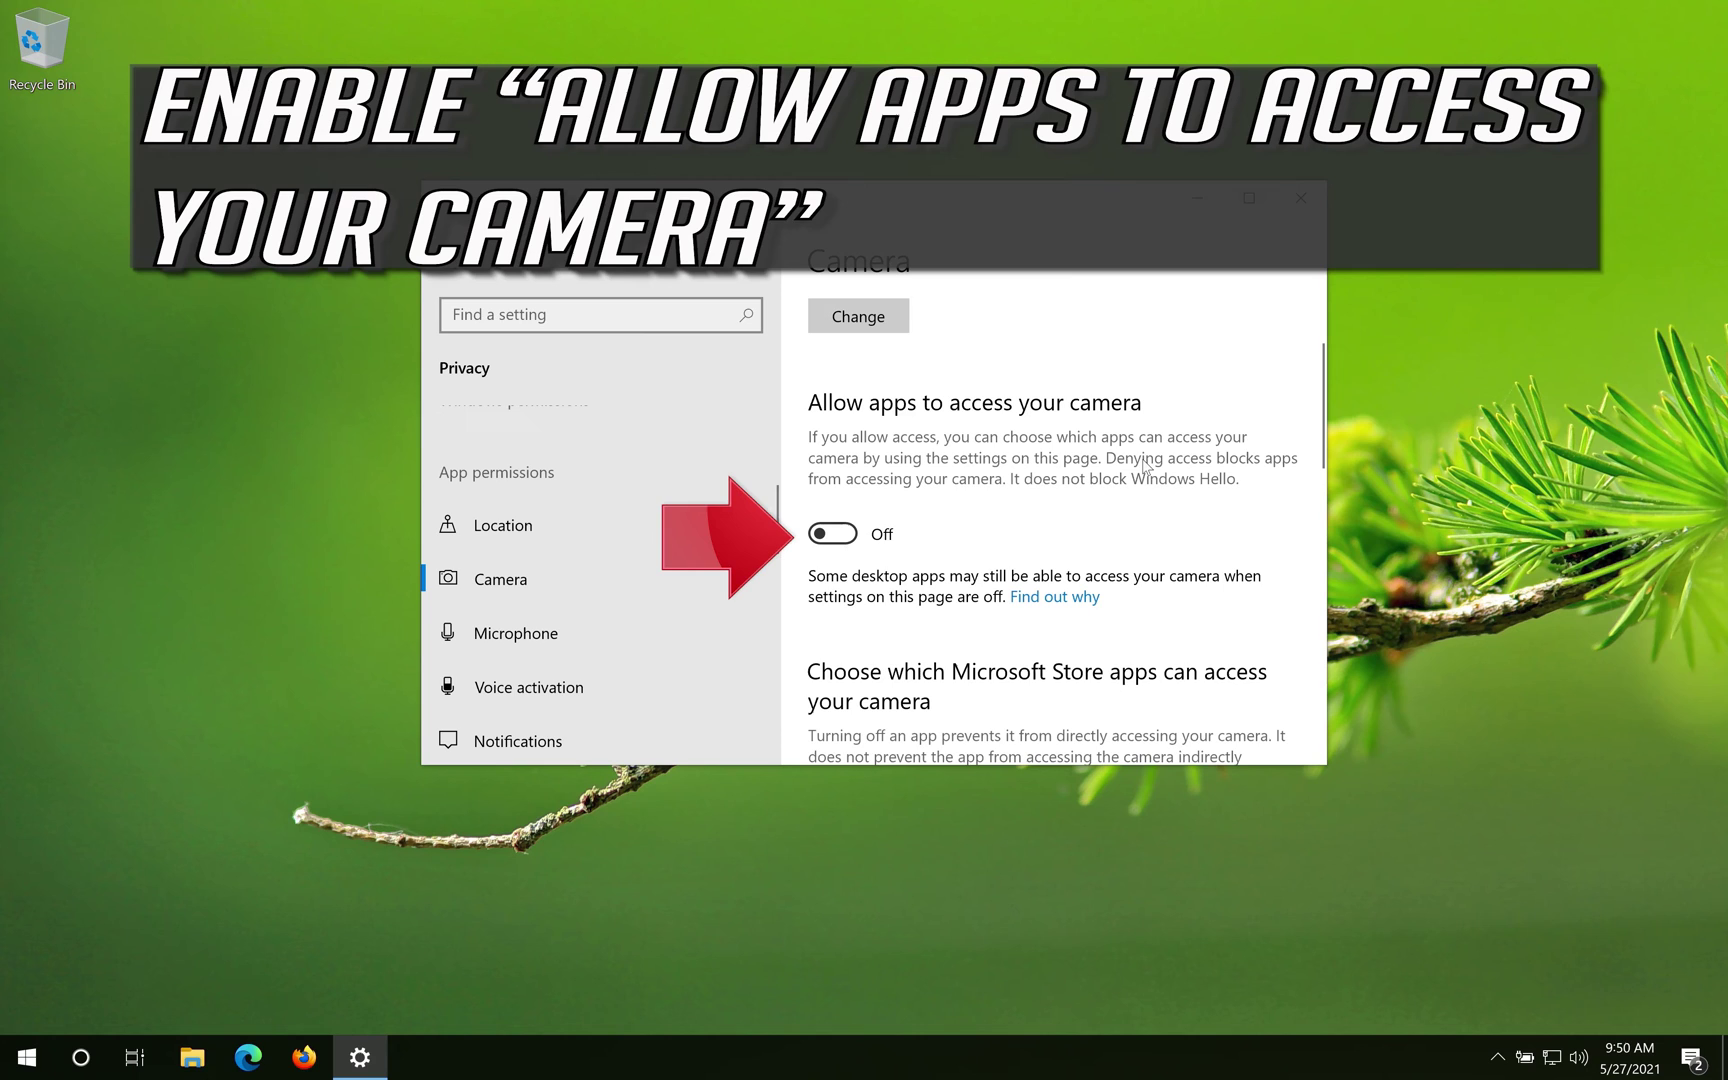
{"action": "left_click", "coordinate": [848, 541]}
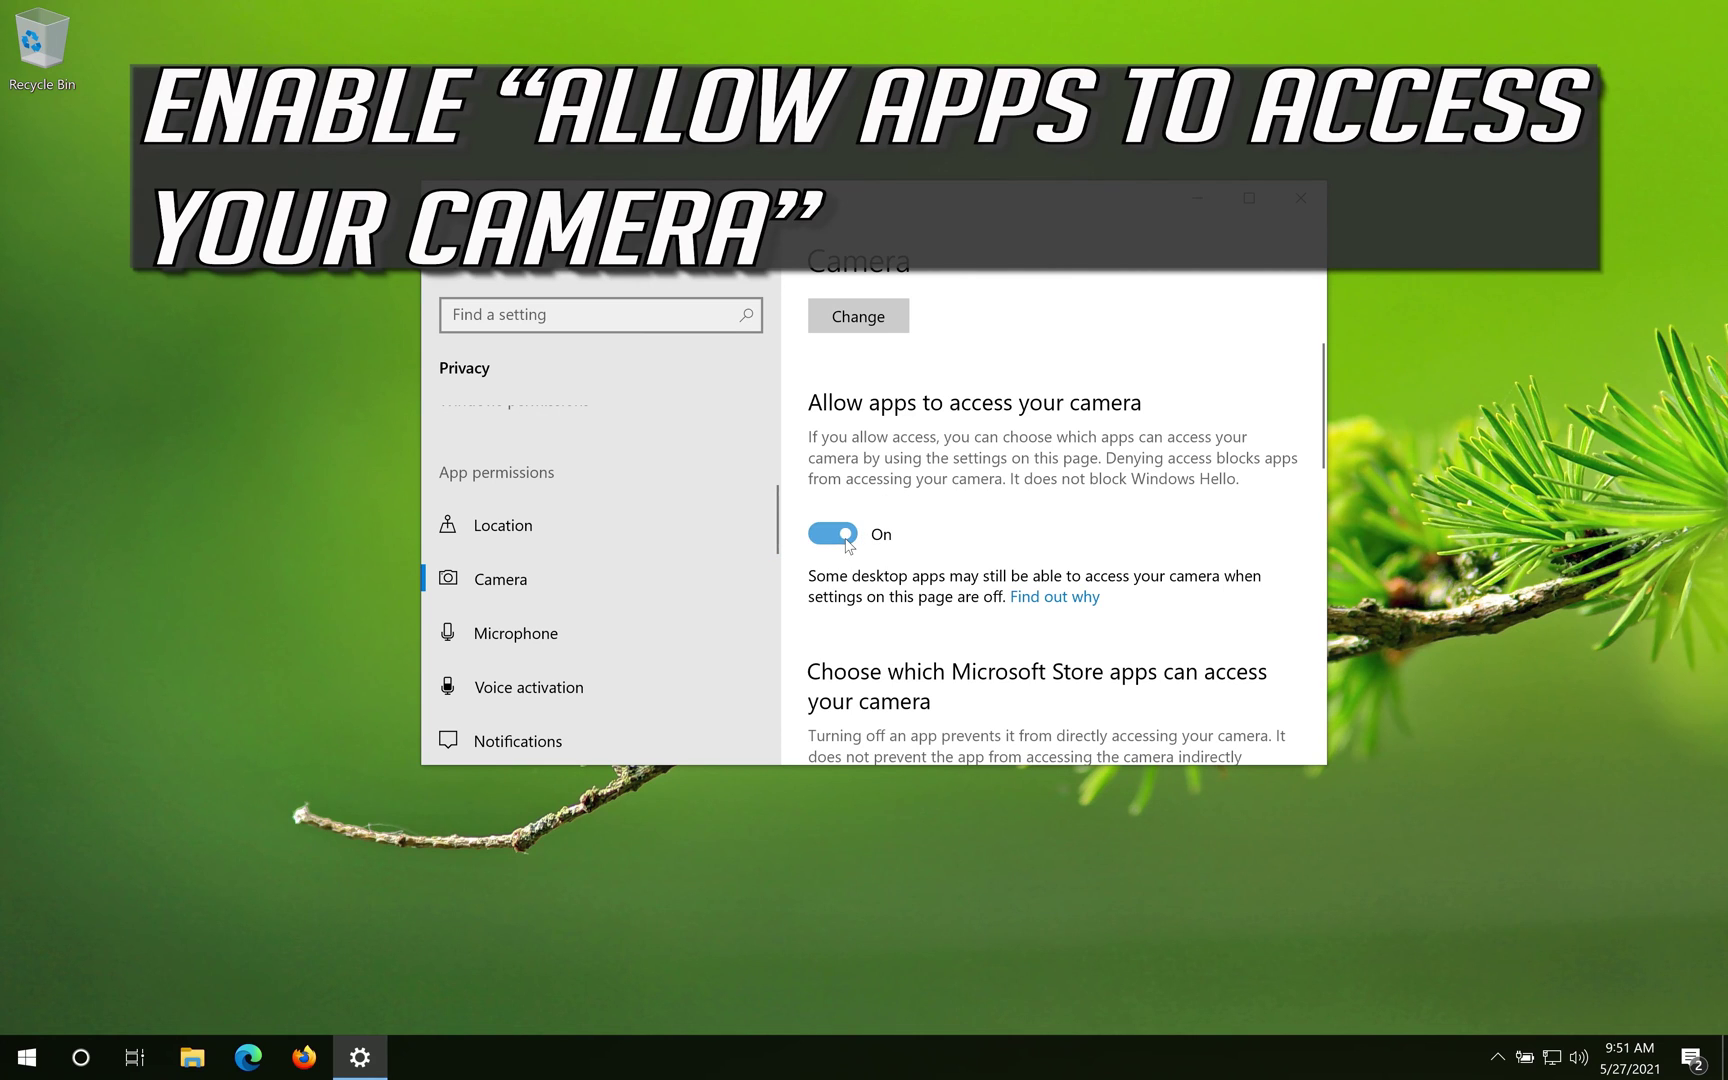
{"action": "scroll", "coordinate": [1083, 477], "scroll_direction": "down", "scroll_amount": 4}
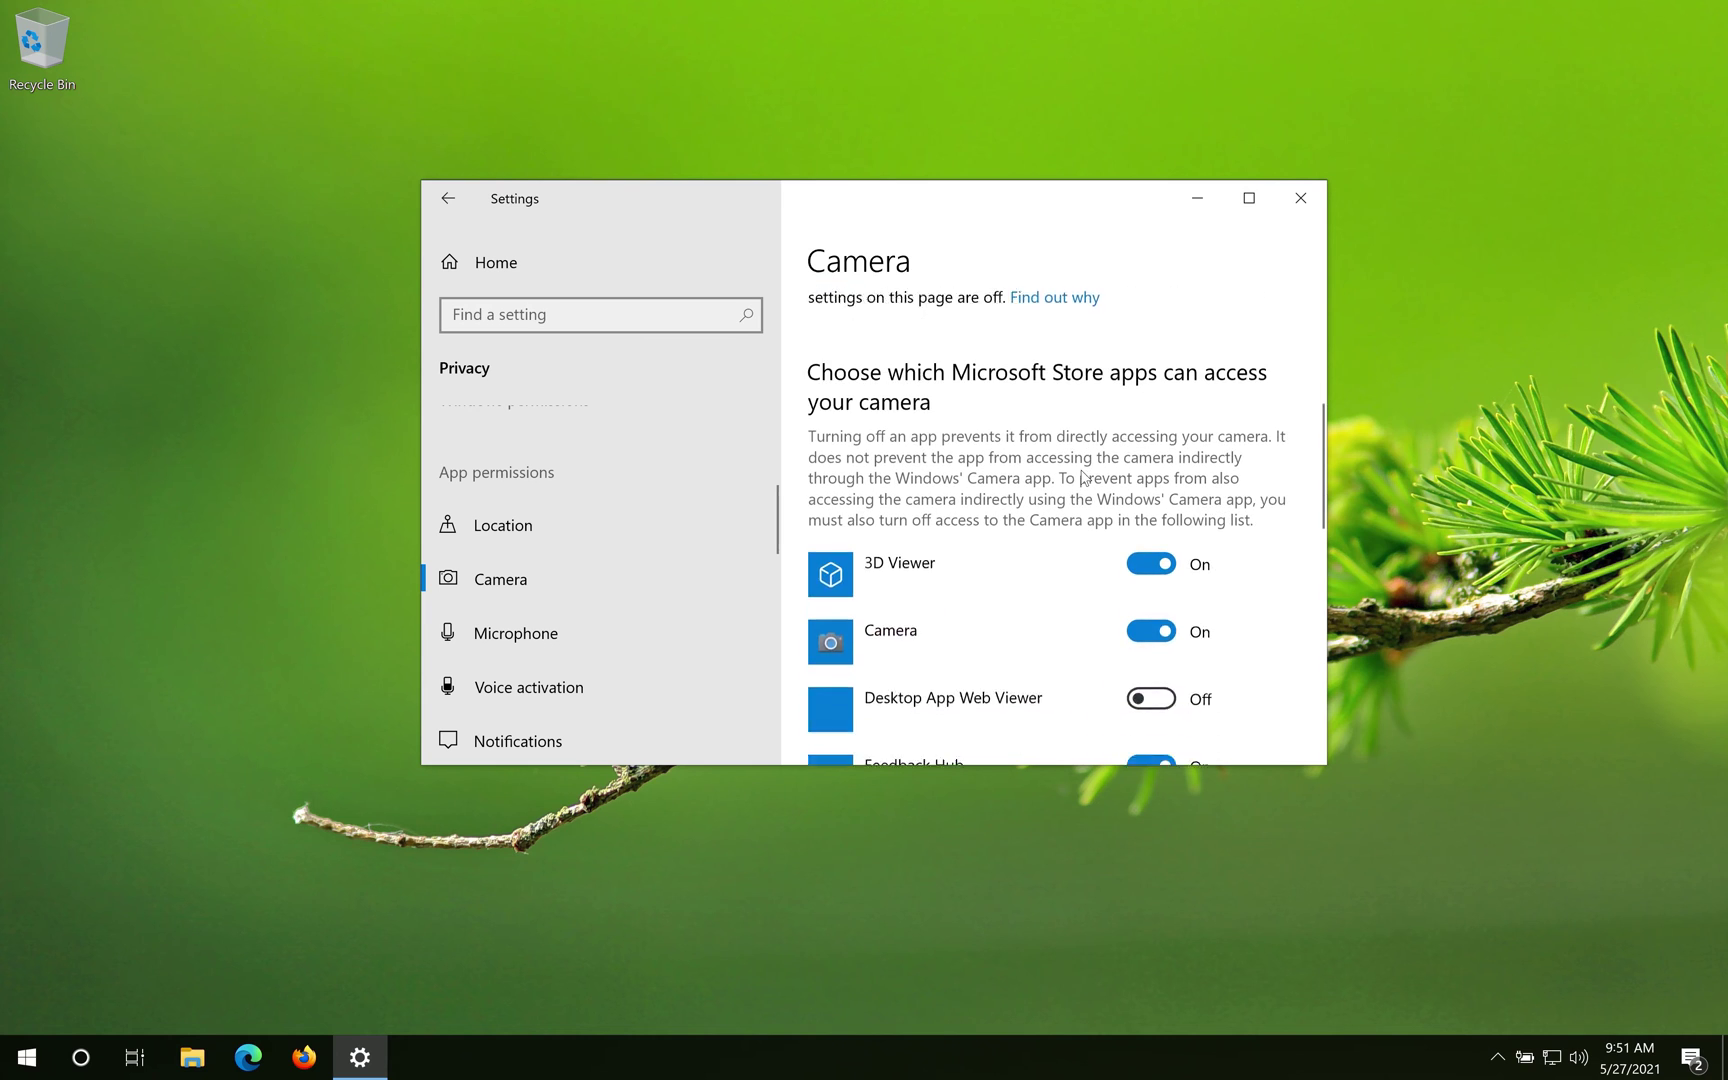
{"action": "scroll", "coordinate": [1085, 480], "scroll_direction": "down", "scroll_amount": 3}
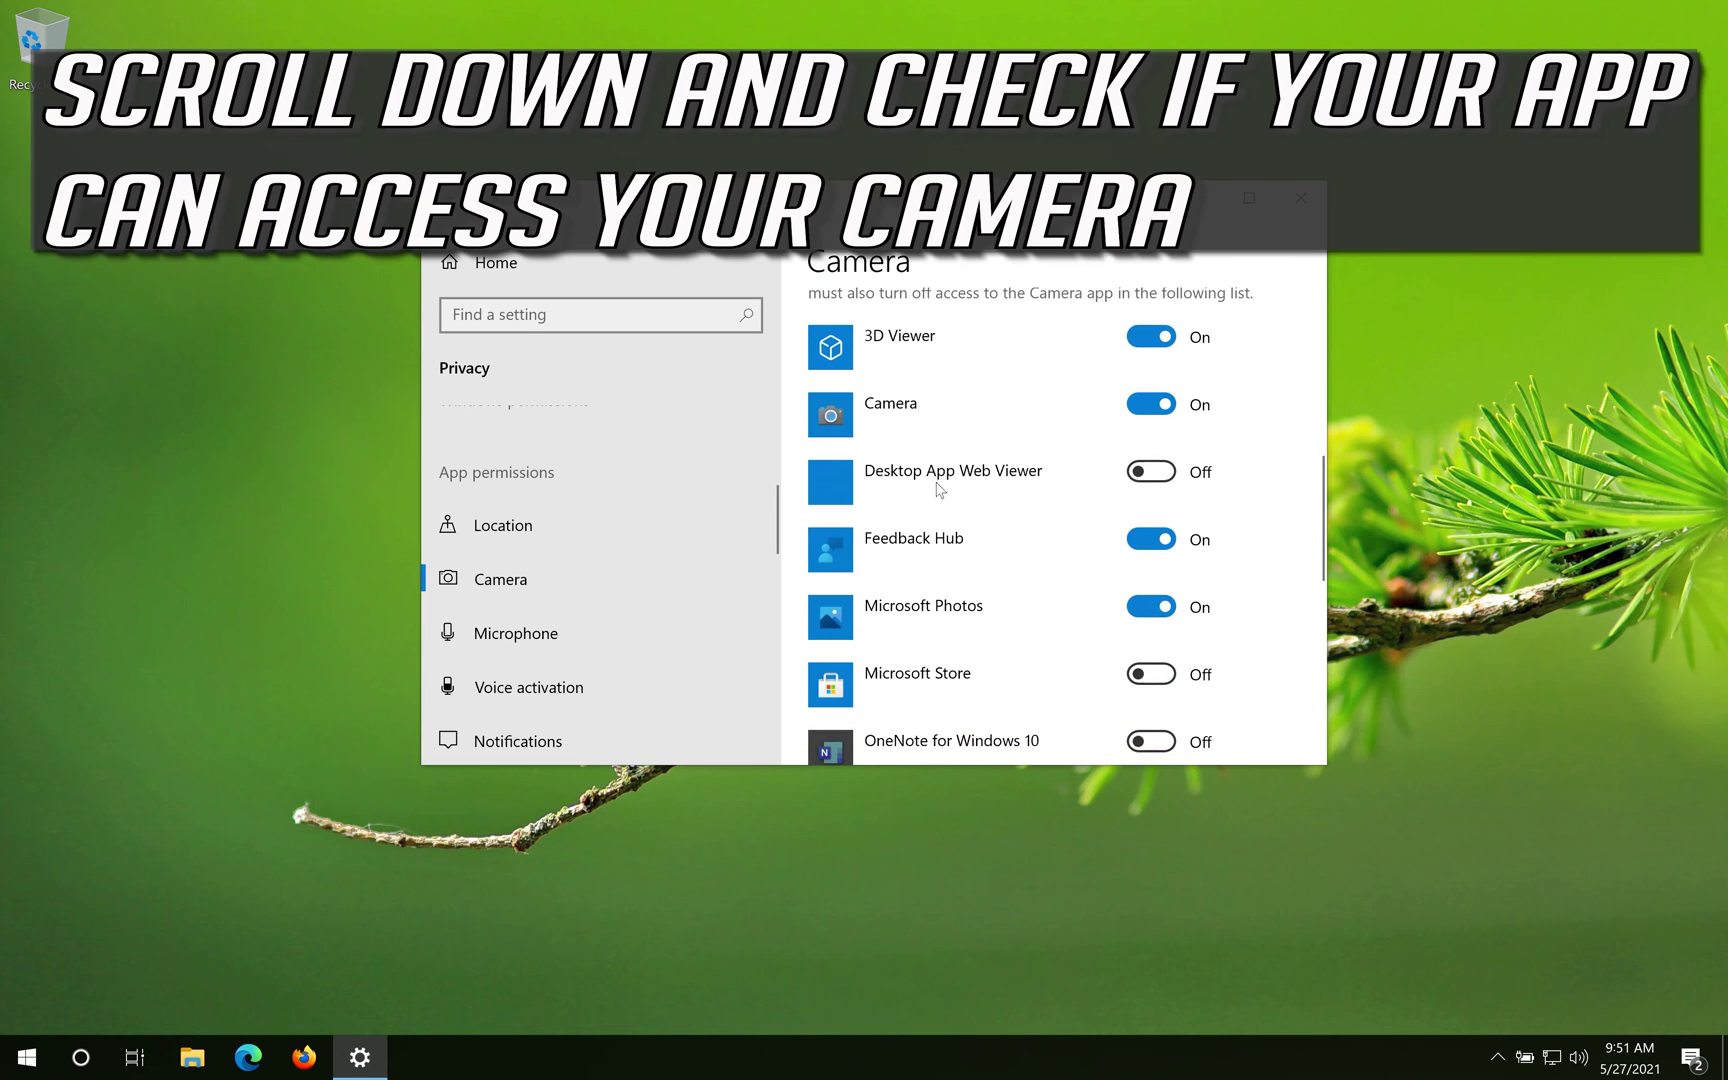
{"action": "scroll", "coordinate": [975, 617], "scroll_direction": "down", "scroll_amount": 3}
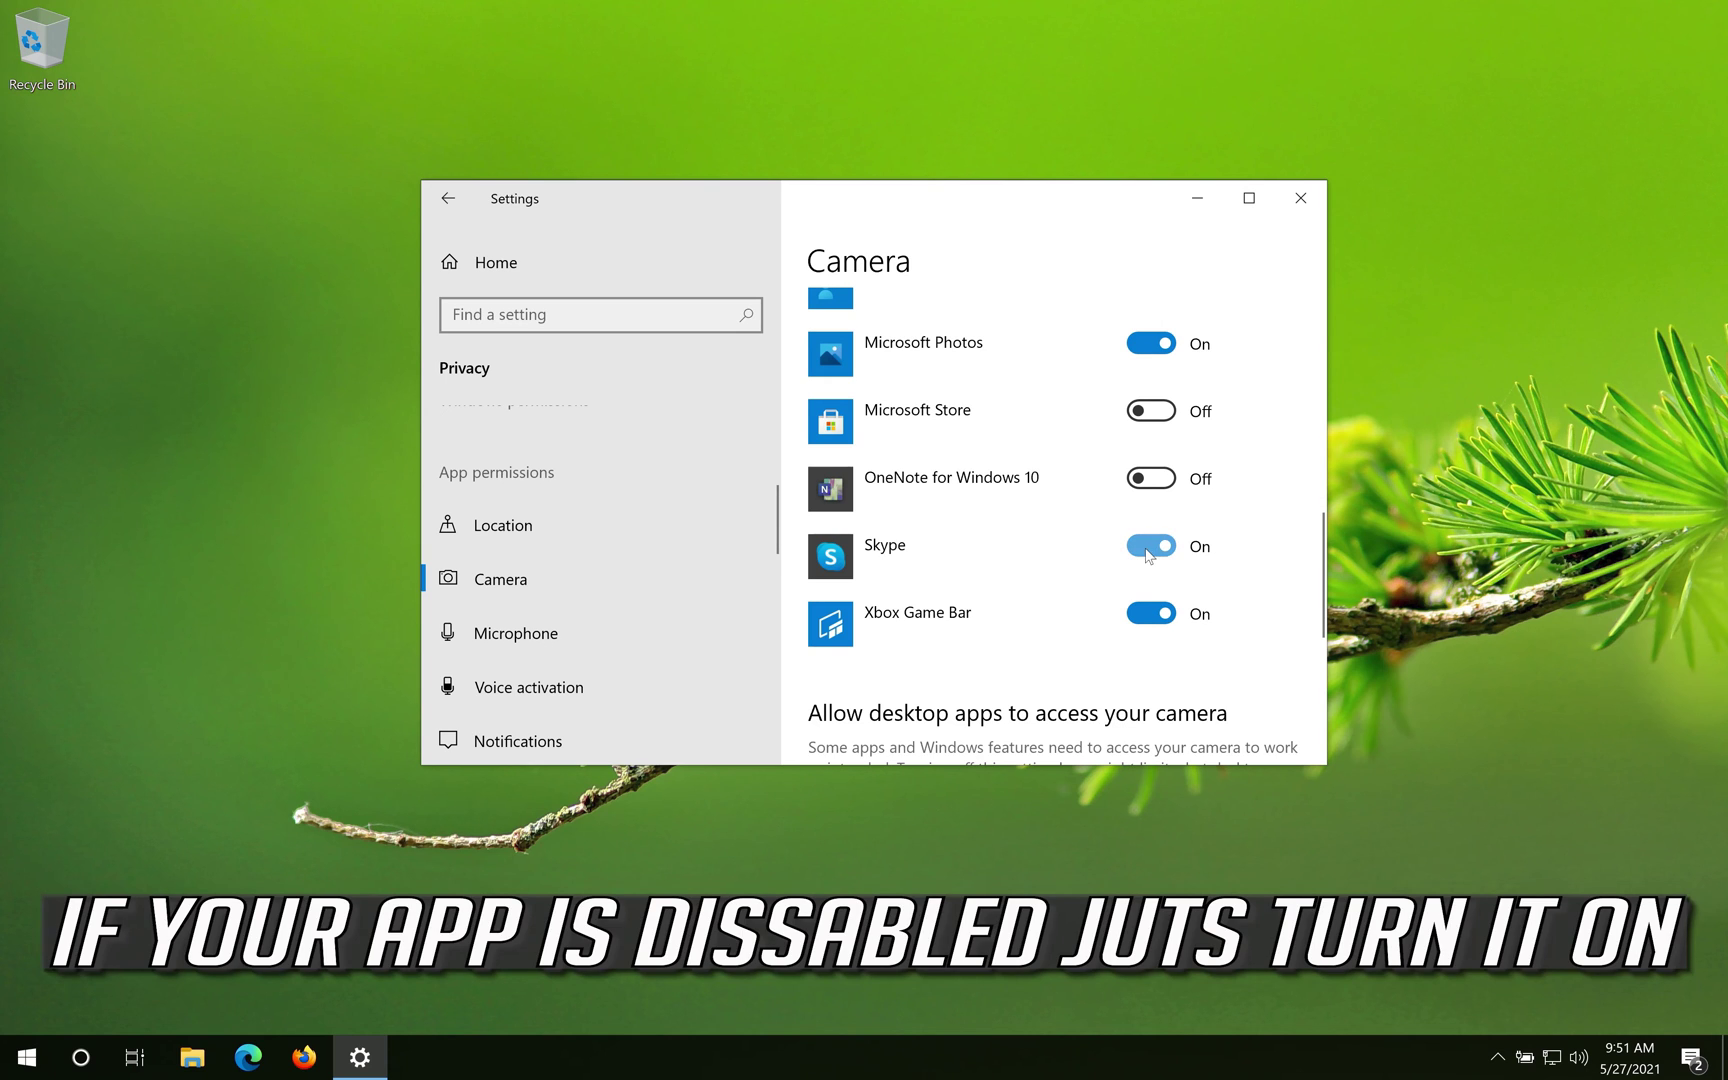
{"action": "scroll", "coordinate": [1137, 553], "scroll_direction": "down", "scroll_amount": 3}
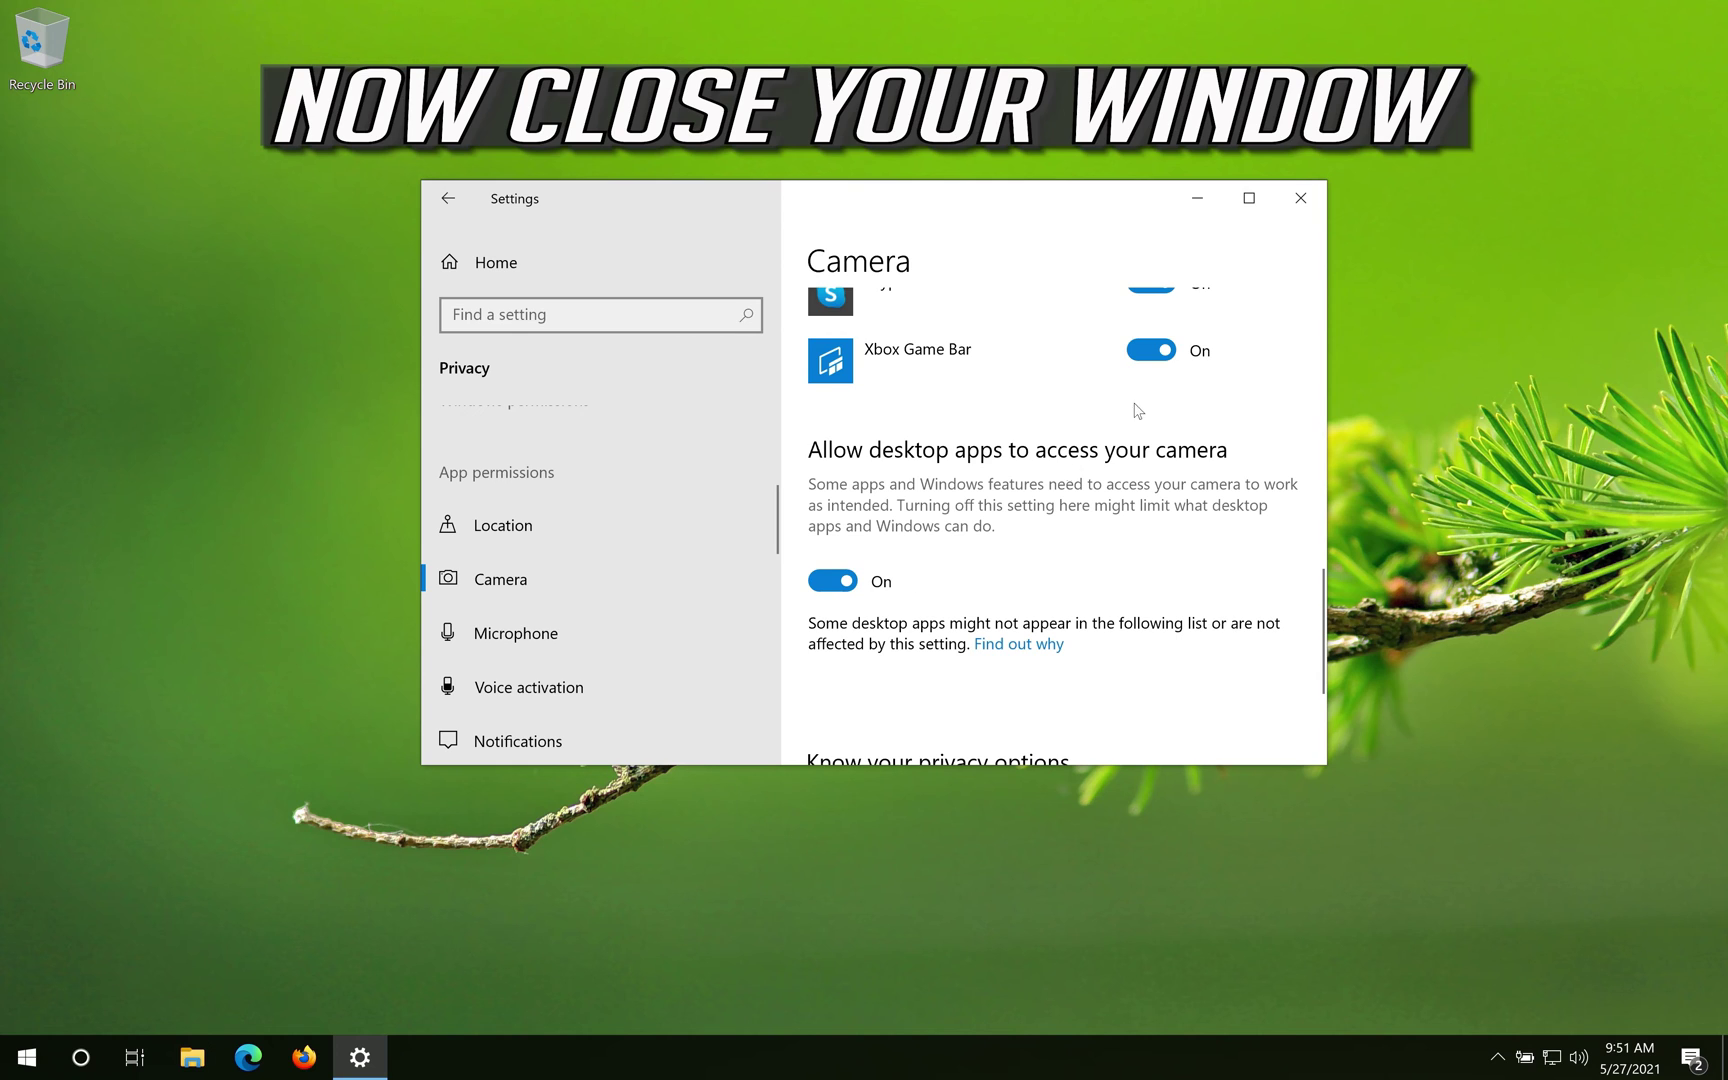
{"action": "left_click", "coordinate": [1305, 208]}
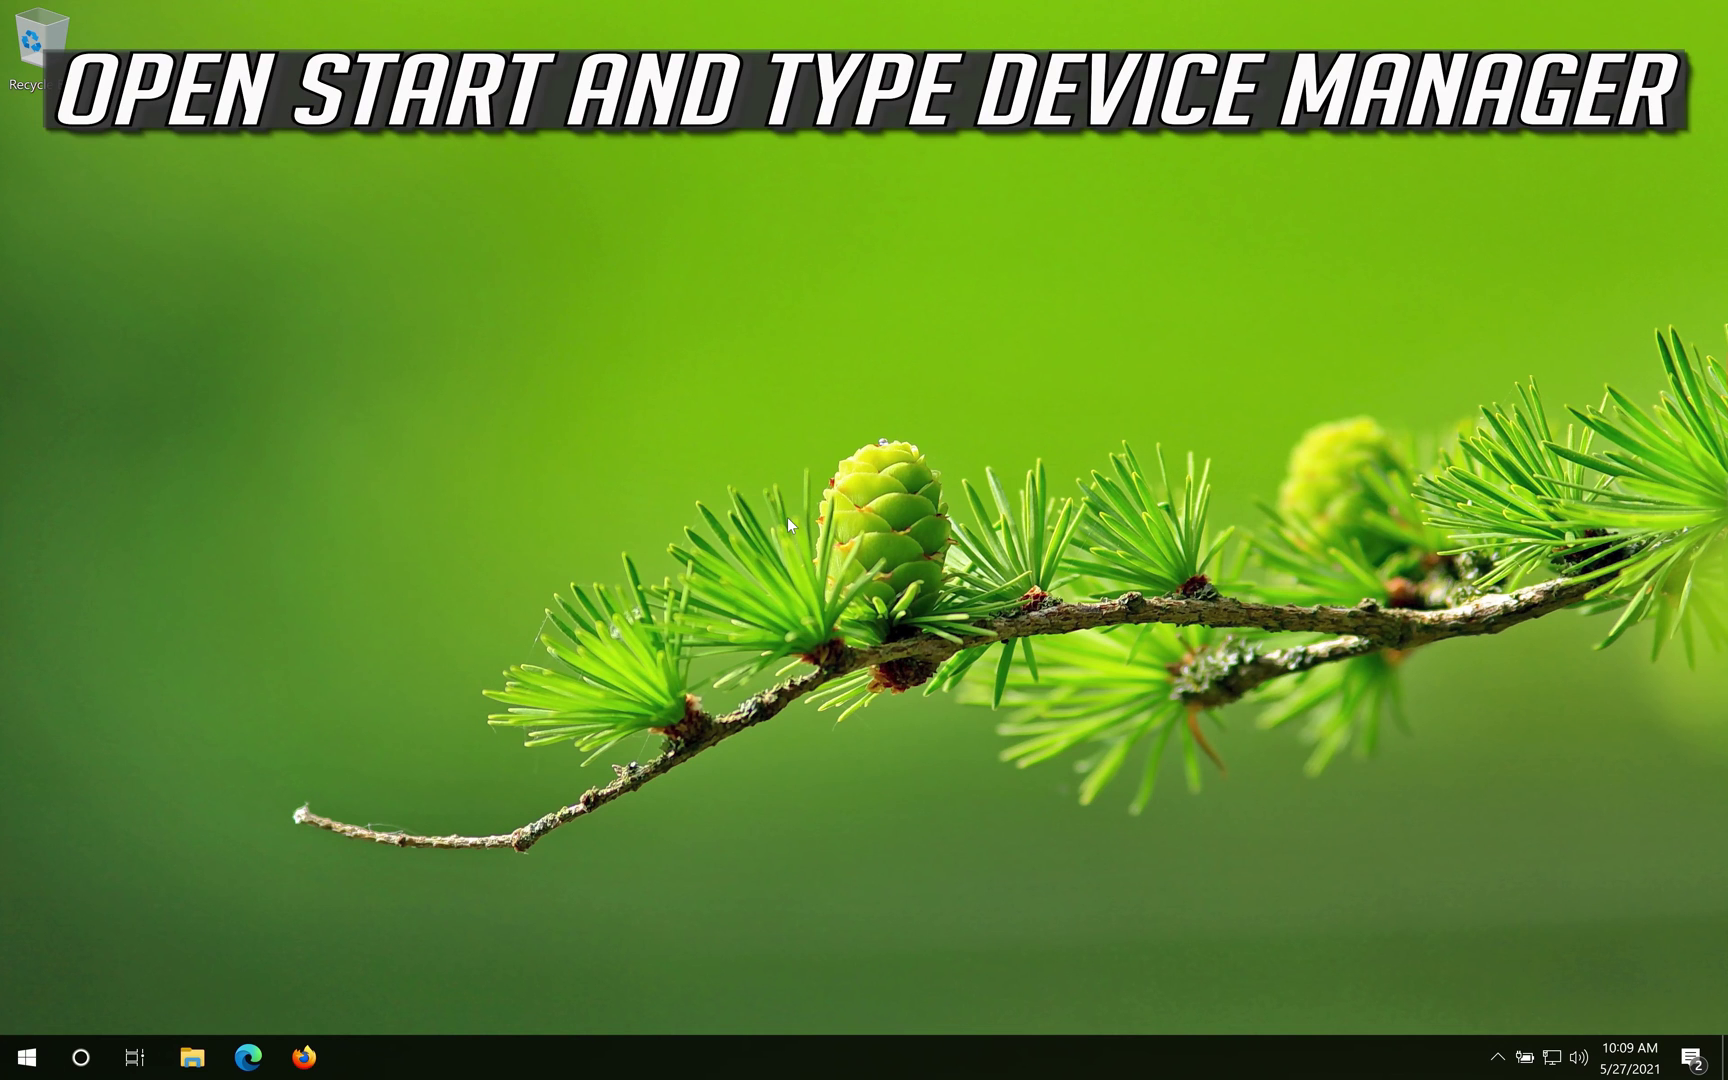
Search the Start menu for 'device manager' and open Device Manager.
{"action": "left_click", "coordinate": [21, 1071]}
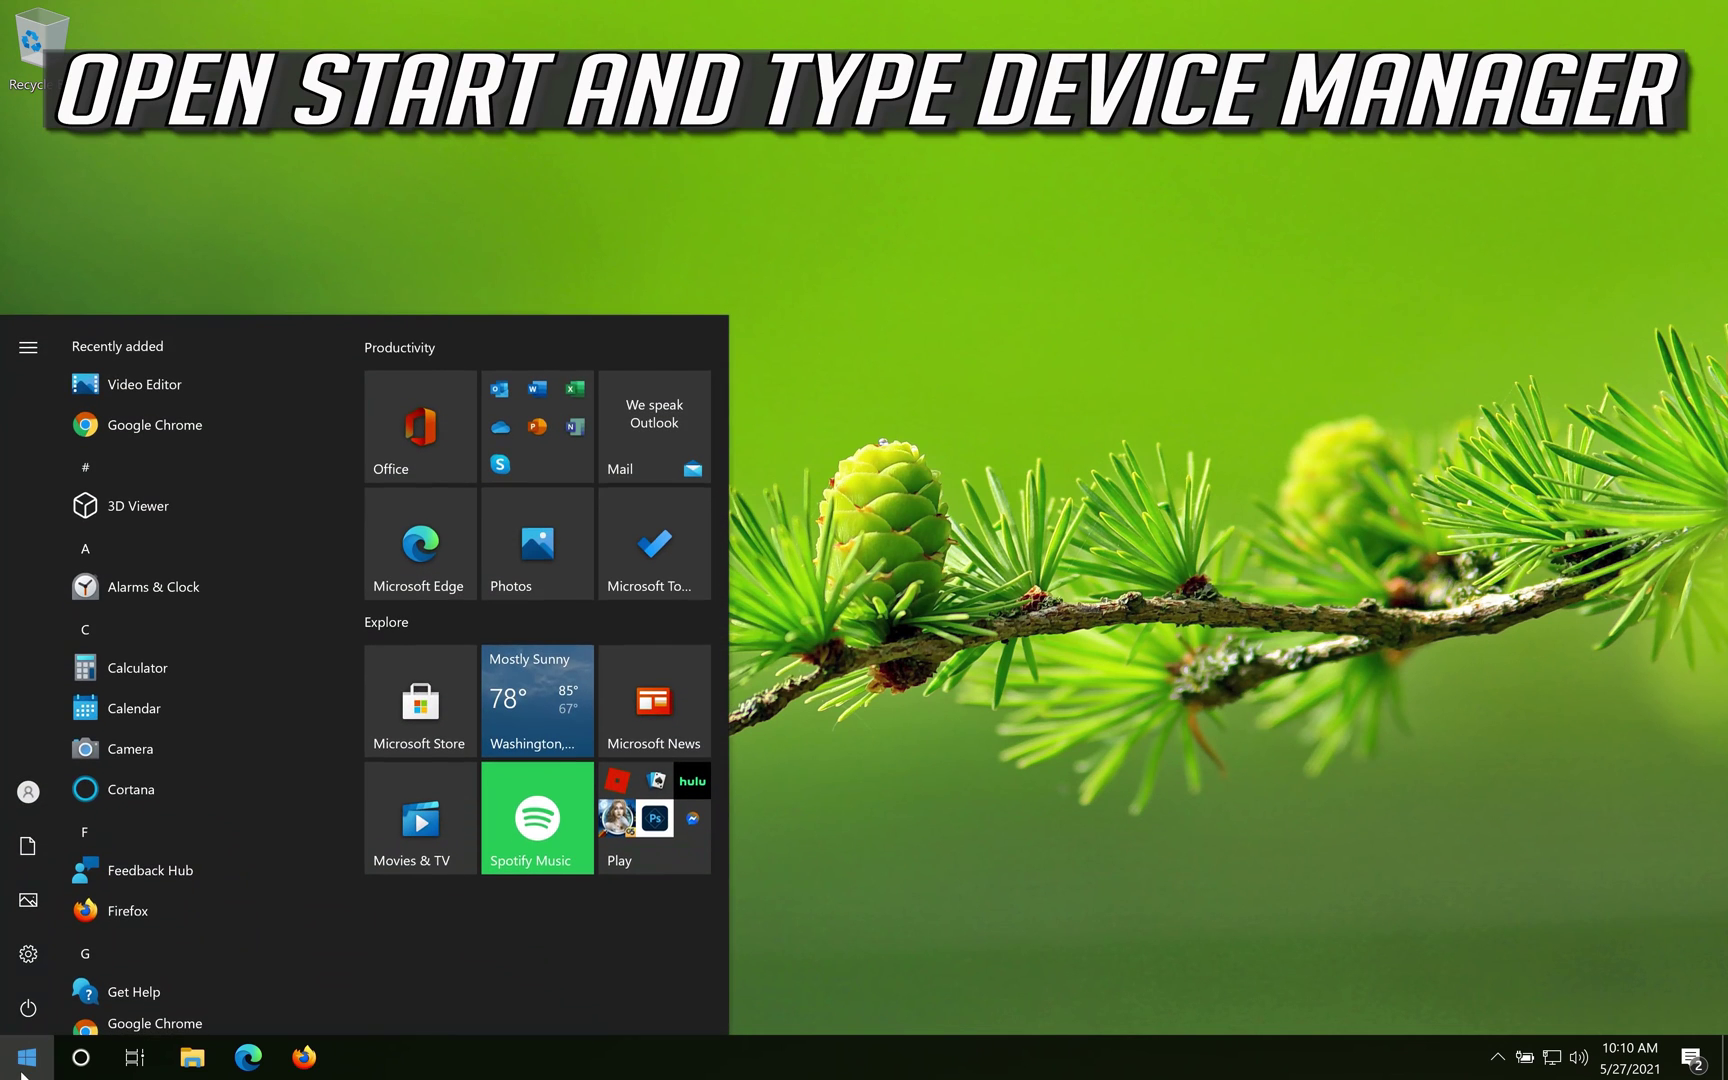
{"action": "type", "text": "devi"}
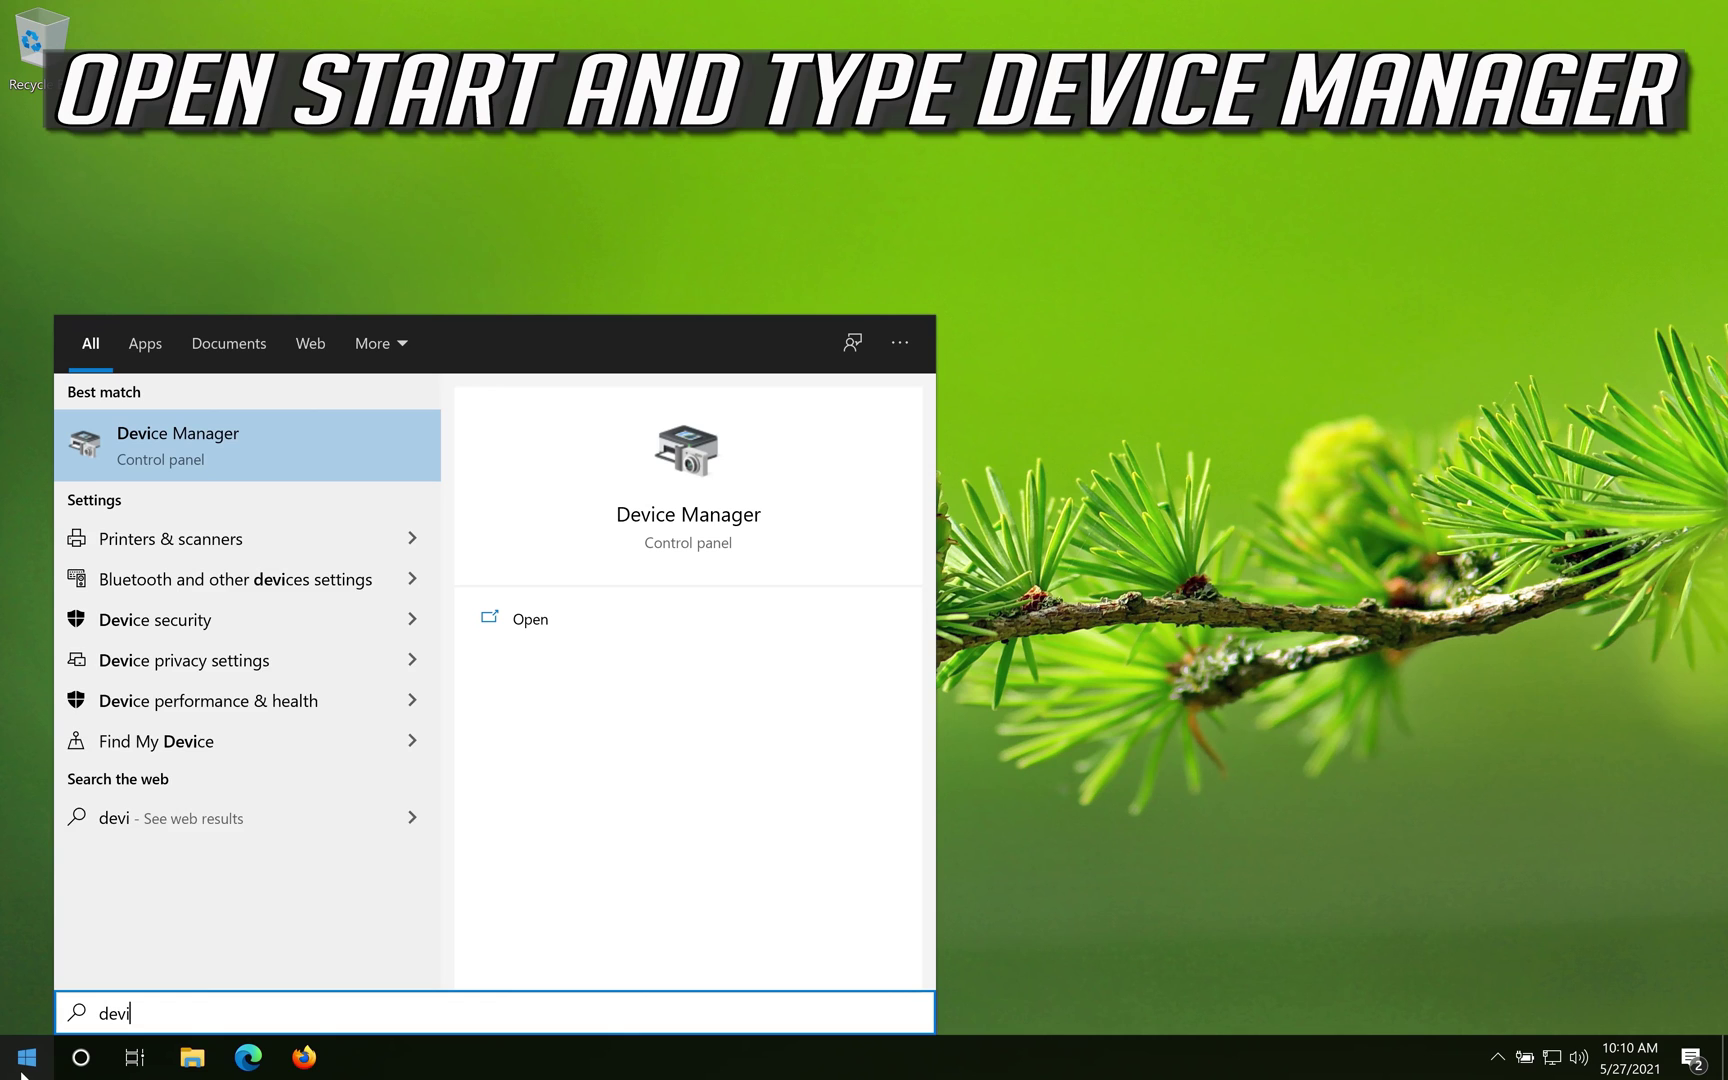
{"action": "type", "text": "ce manager"}
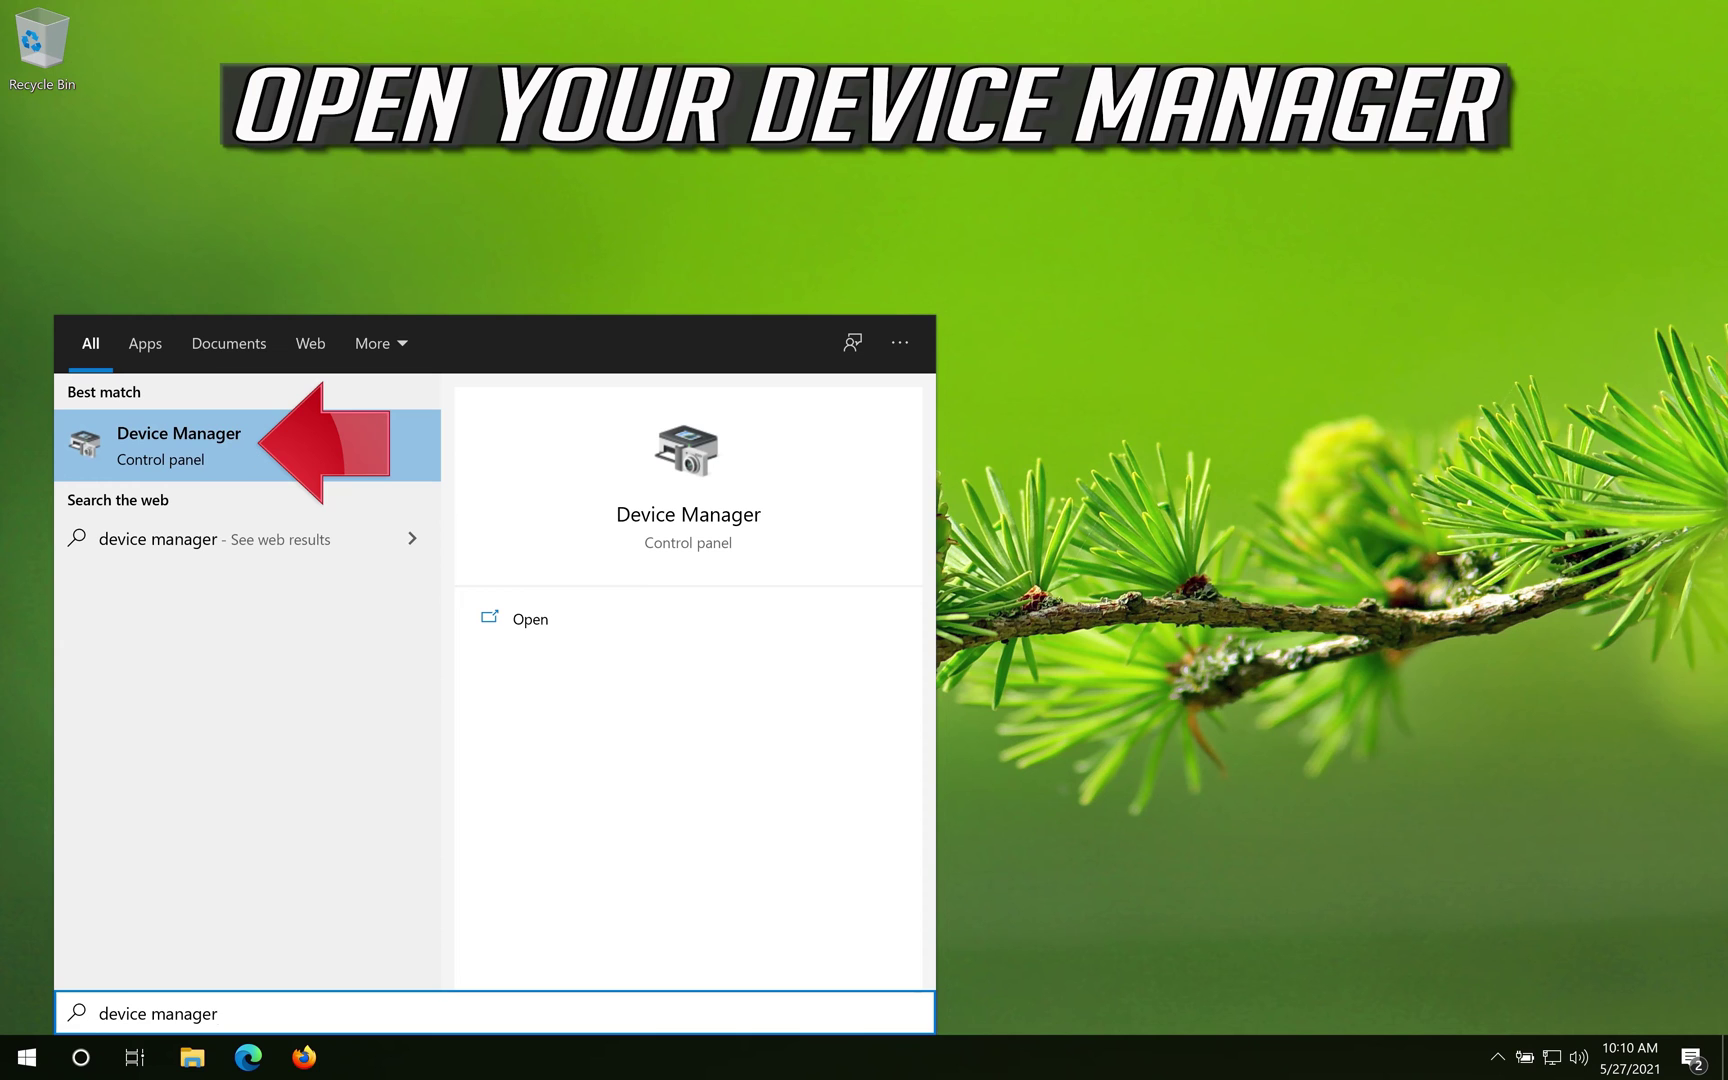
{"action": "left_click", "coordinate": [294, 440]}
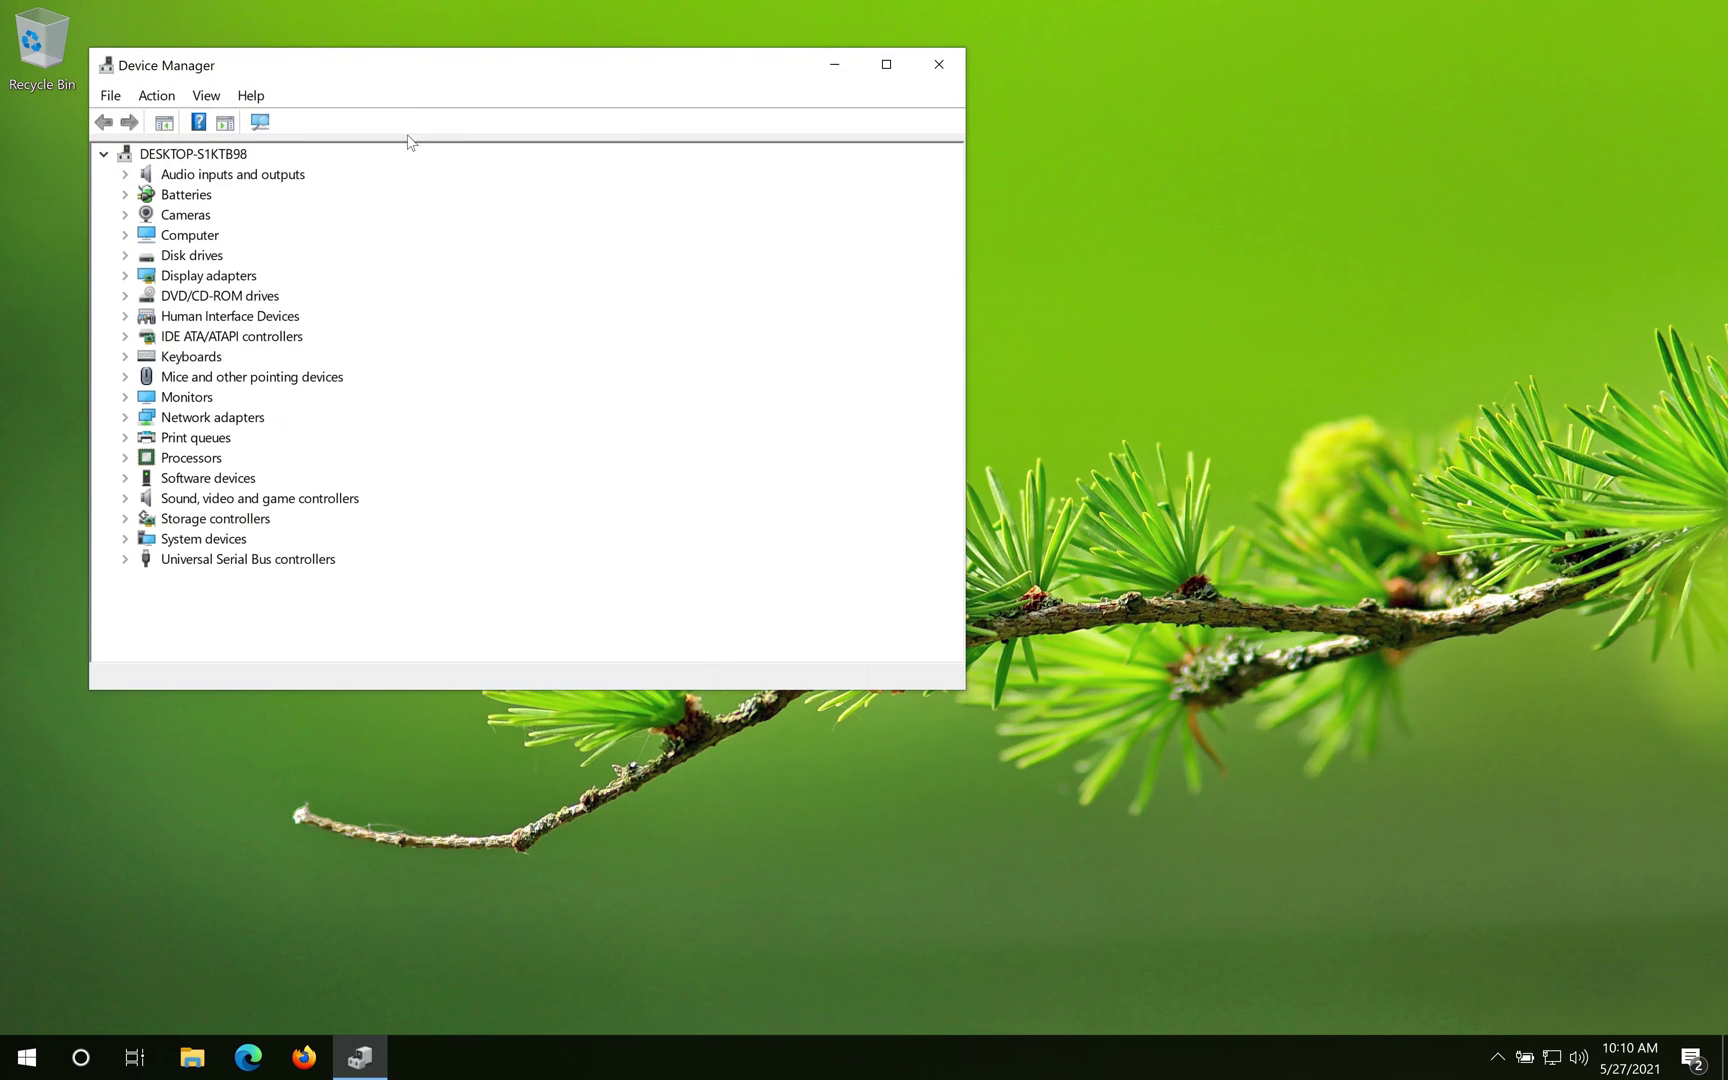
Open the Properties of 'VirtualBox Webcam - Integrated Webcam' under Cameras.
{"action": "left_click_drag", "start_coordinate": [415, 76], "coordinate": [814, 169]}
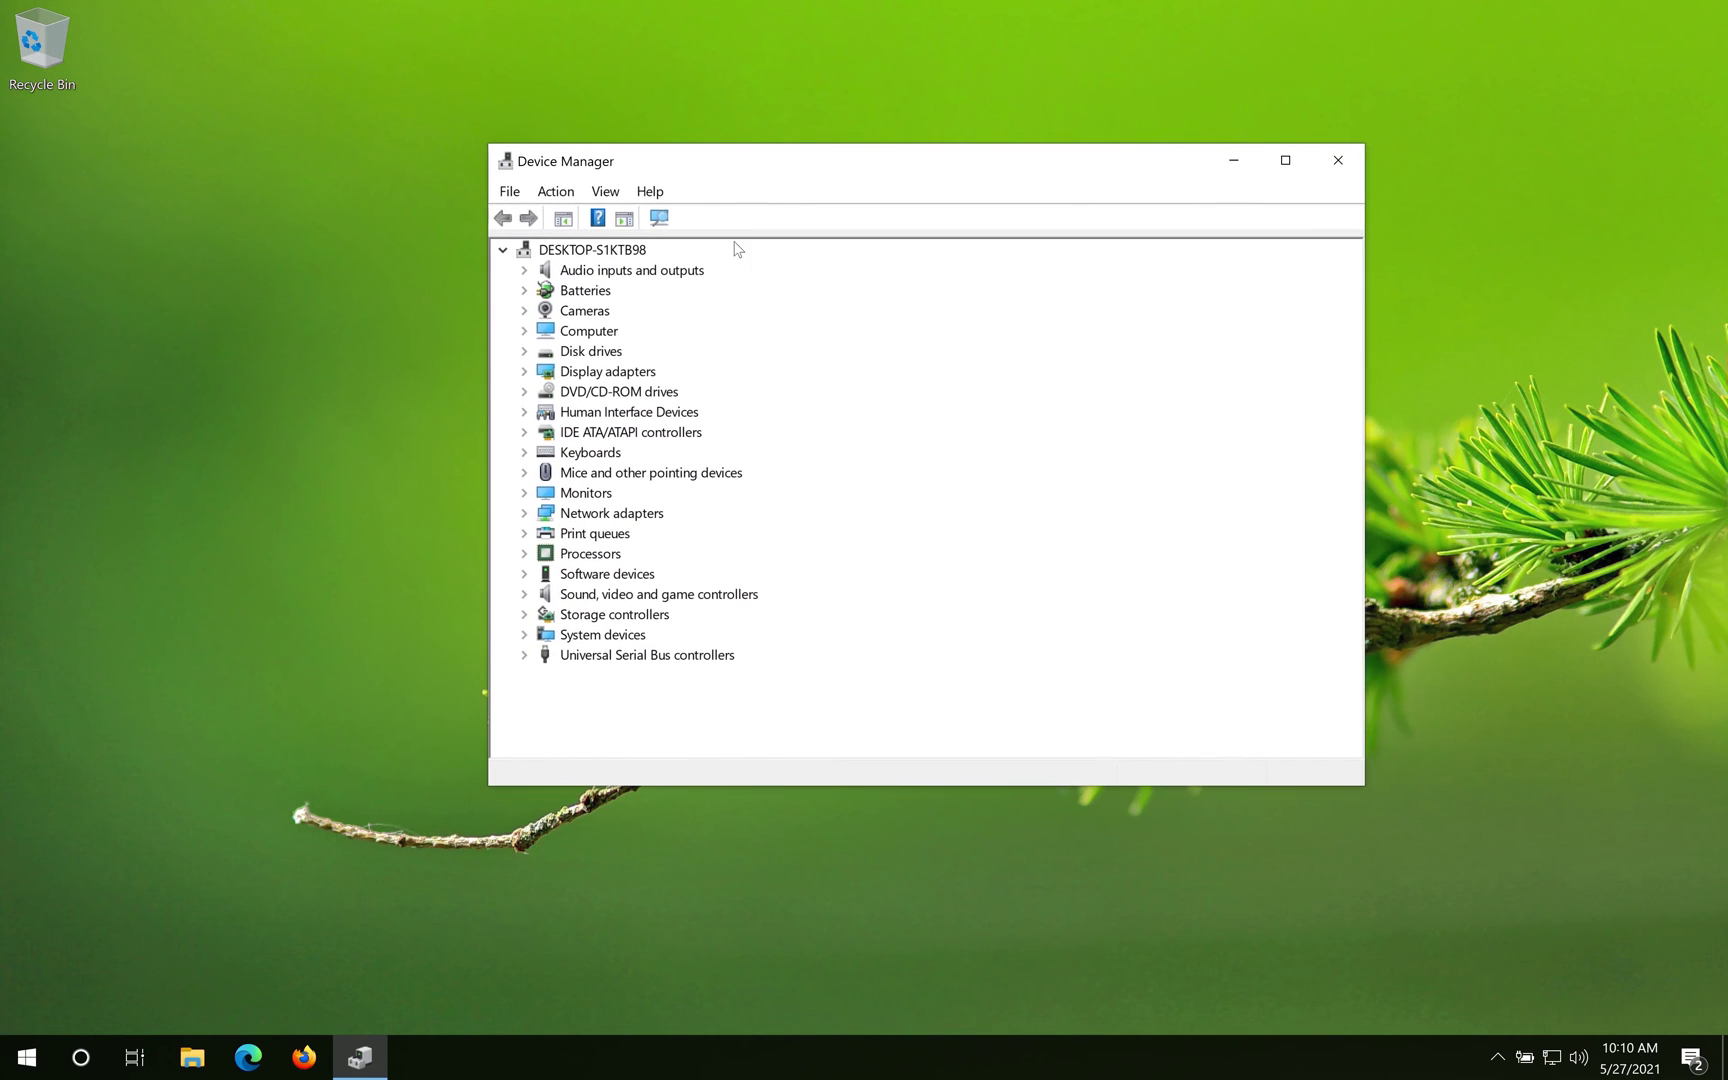
{"action": "left_click", "coordinate": [524, 311]}
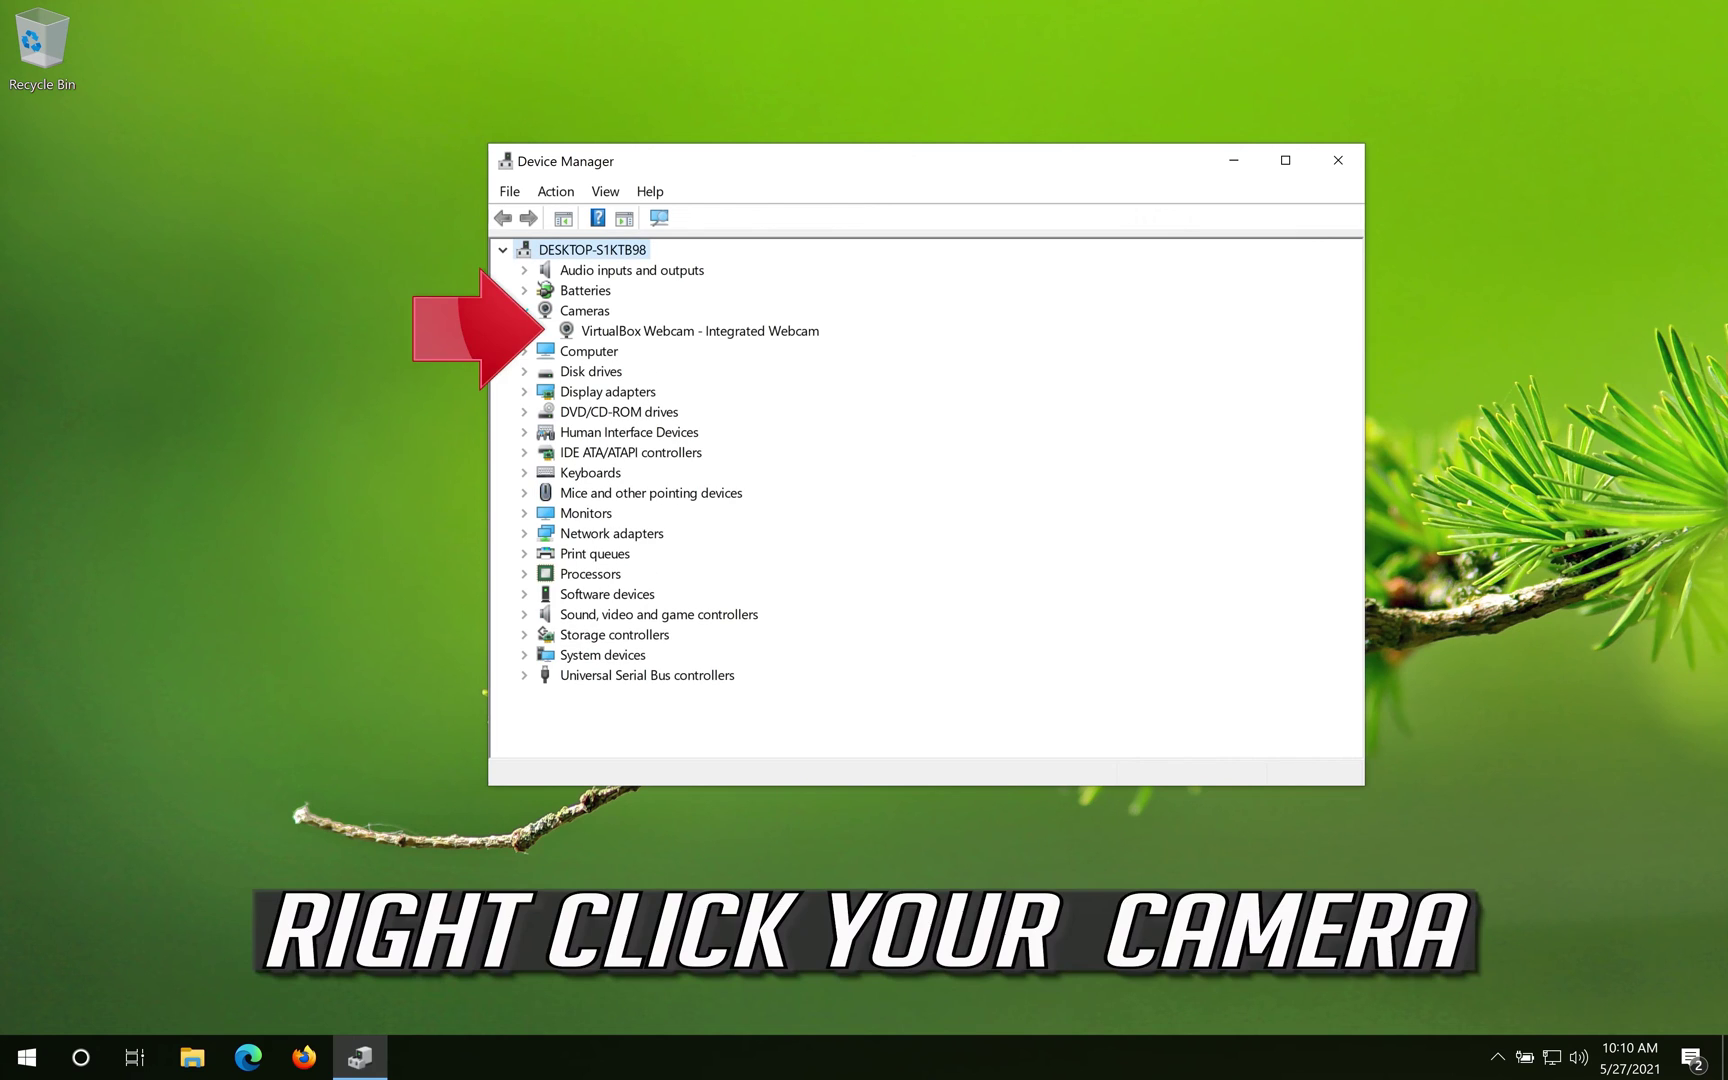
{"action": "right_click", "coordinate": [728, 337]}
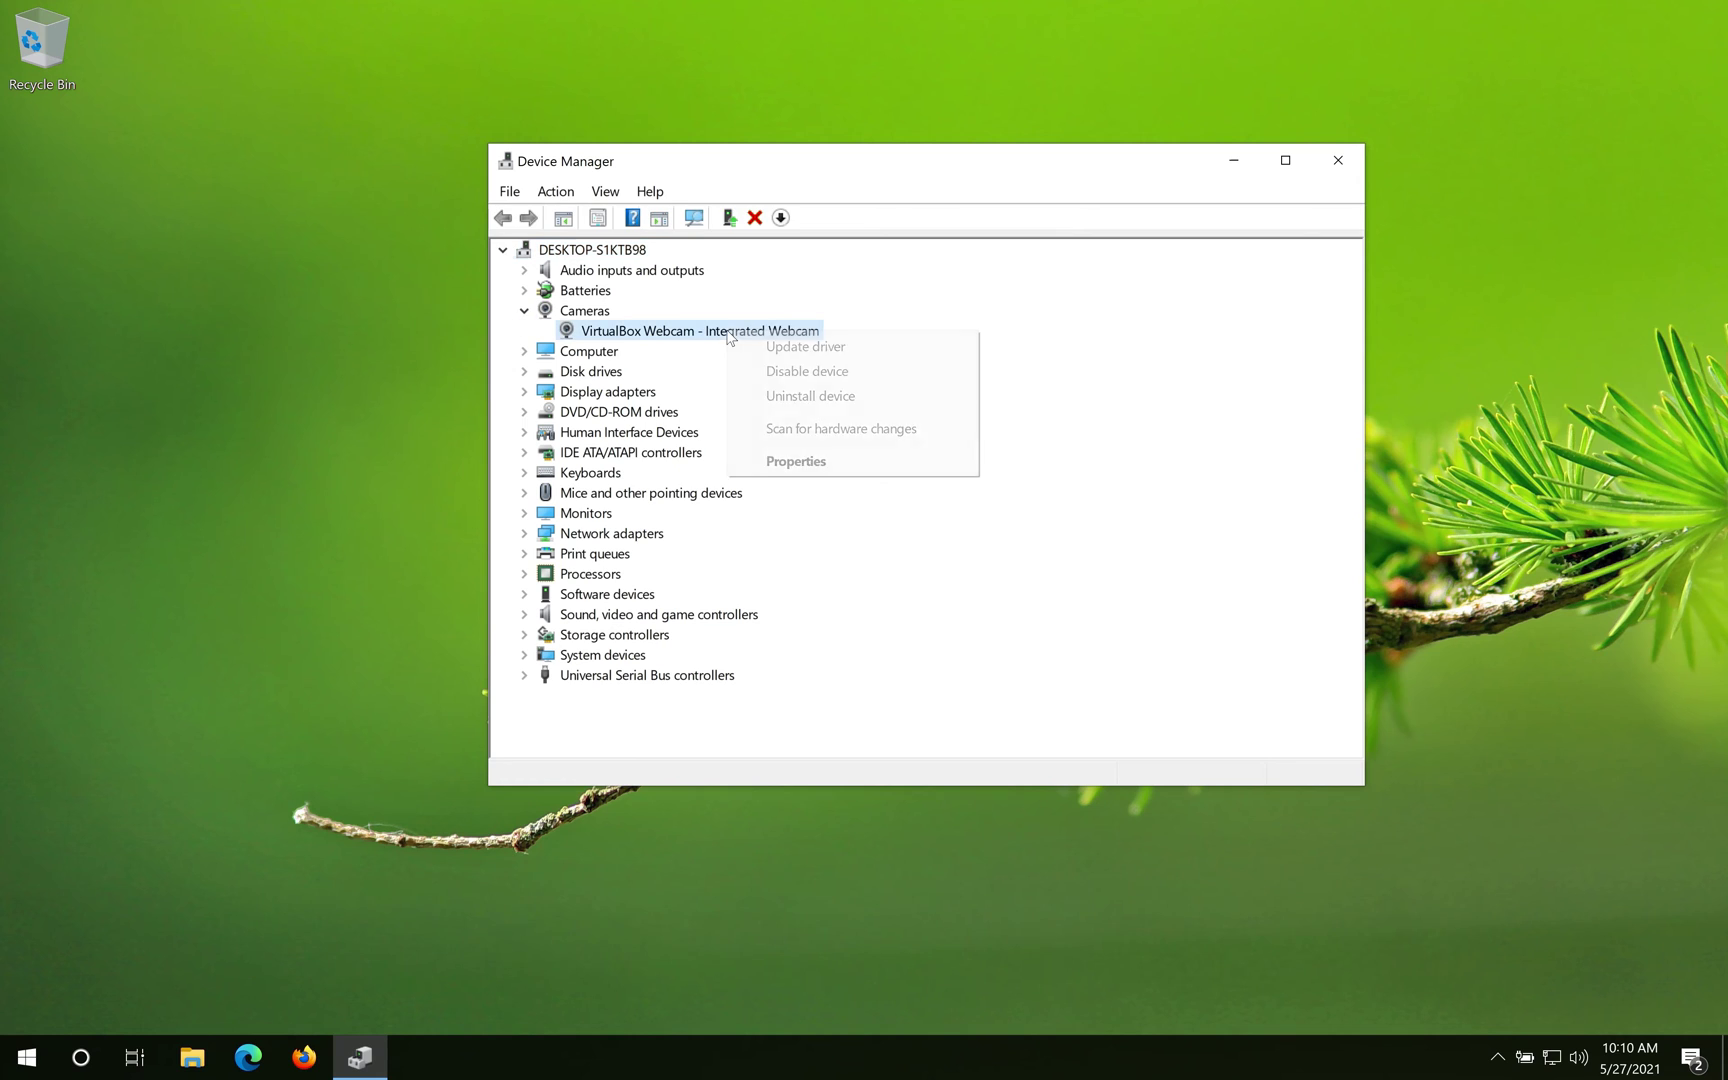
{"action": "left_click", "coordinate": [847, 471]}
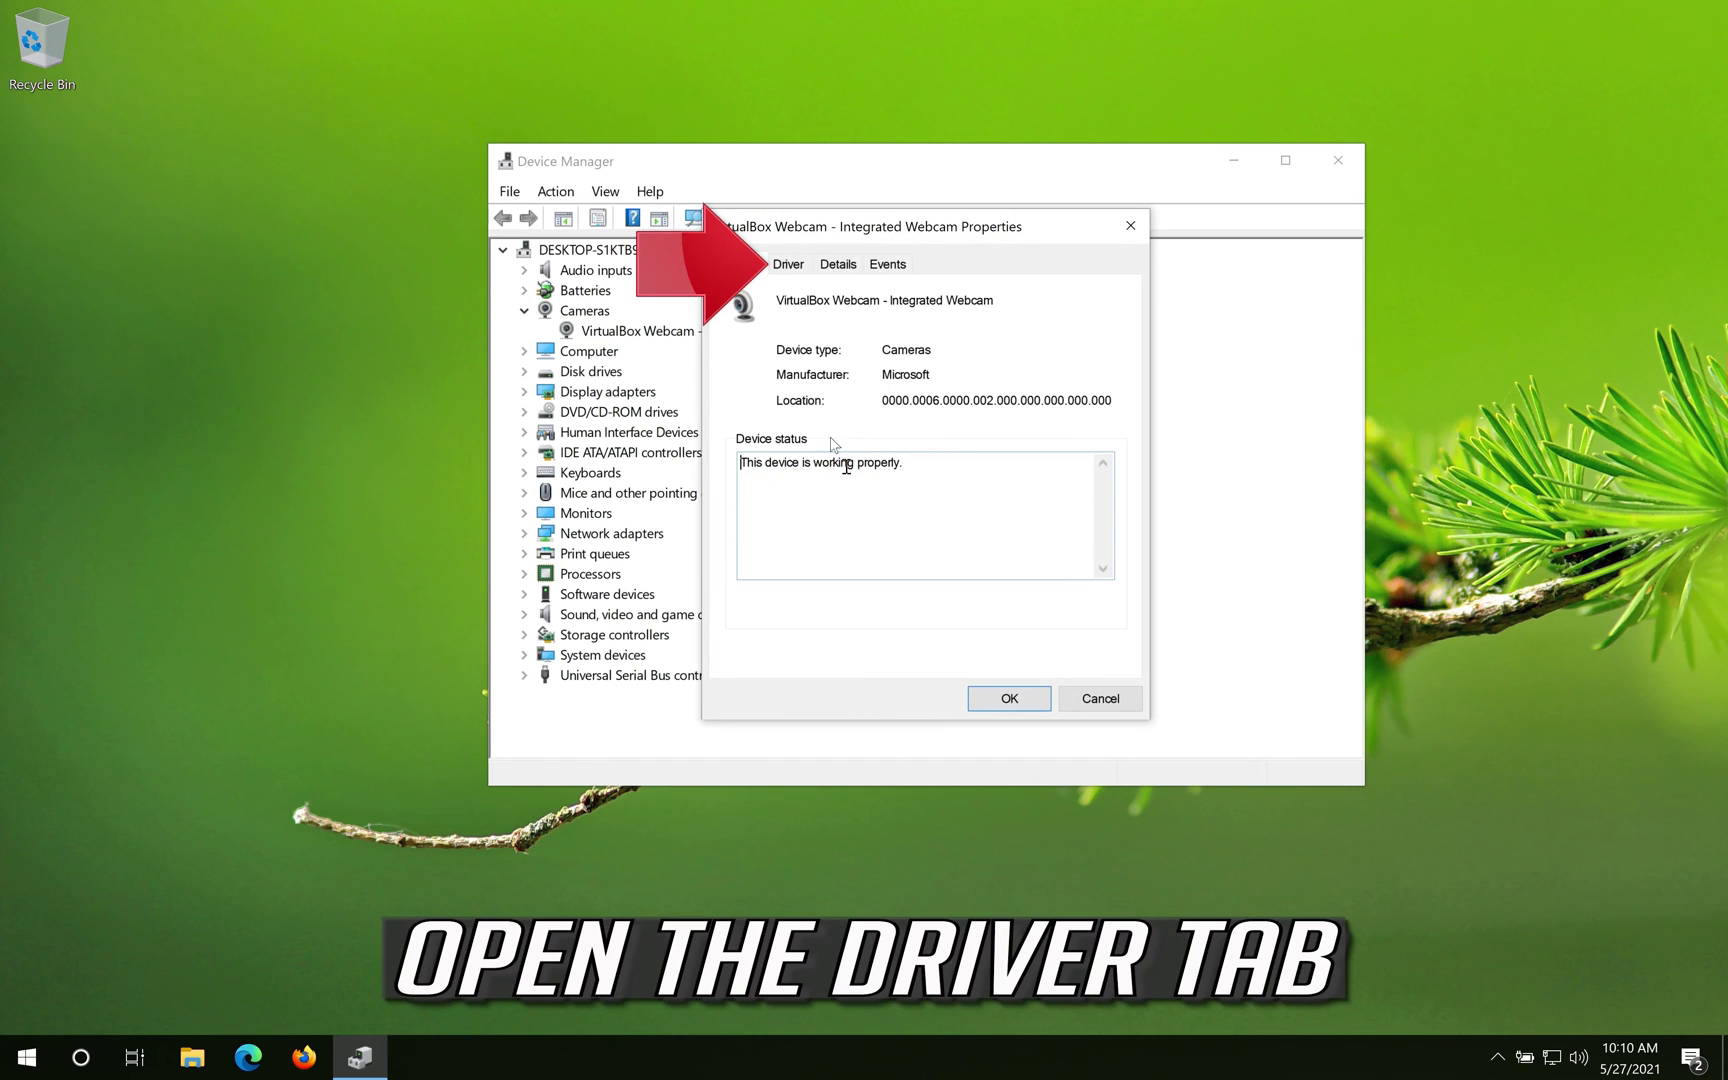
Run an automatic driver search for the webcam from the Driver tab.
{"action": "left_click", "coordinate": [789, 264]}
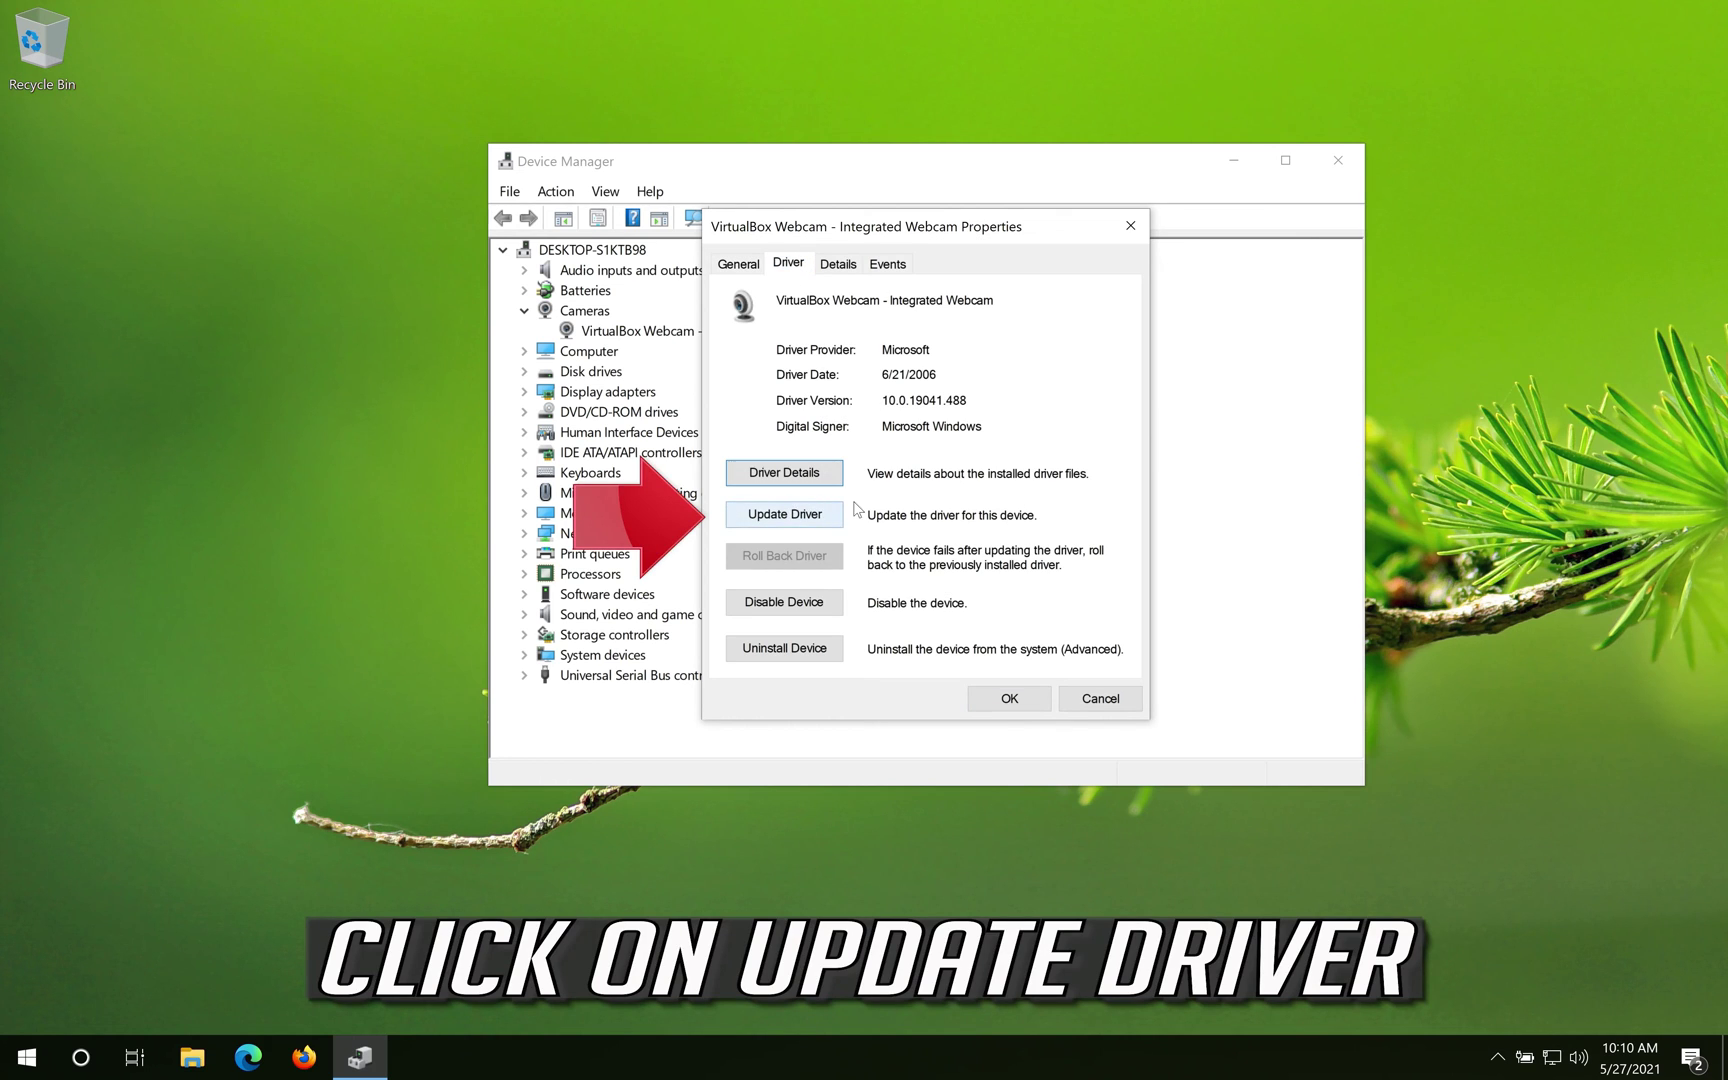
{"action": "left_click", "coordinate": [776, 515]}
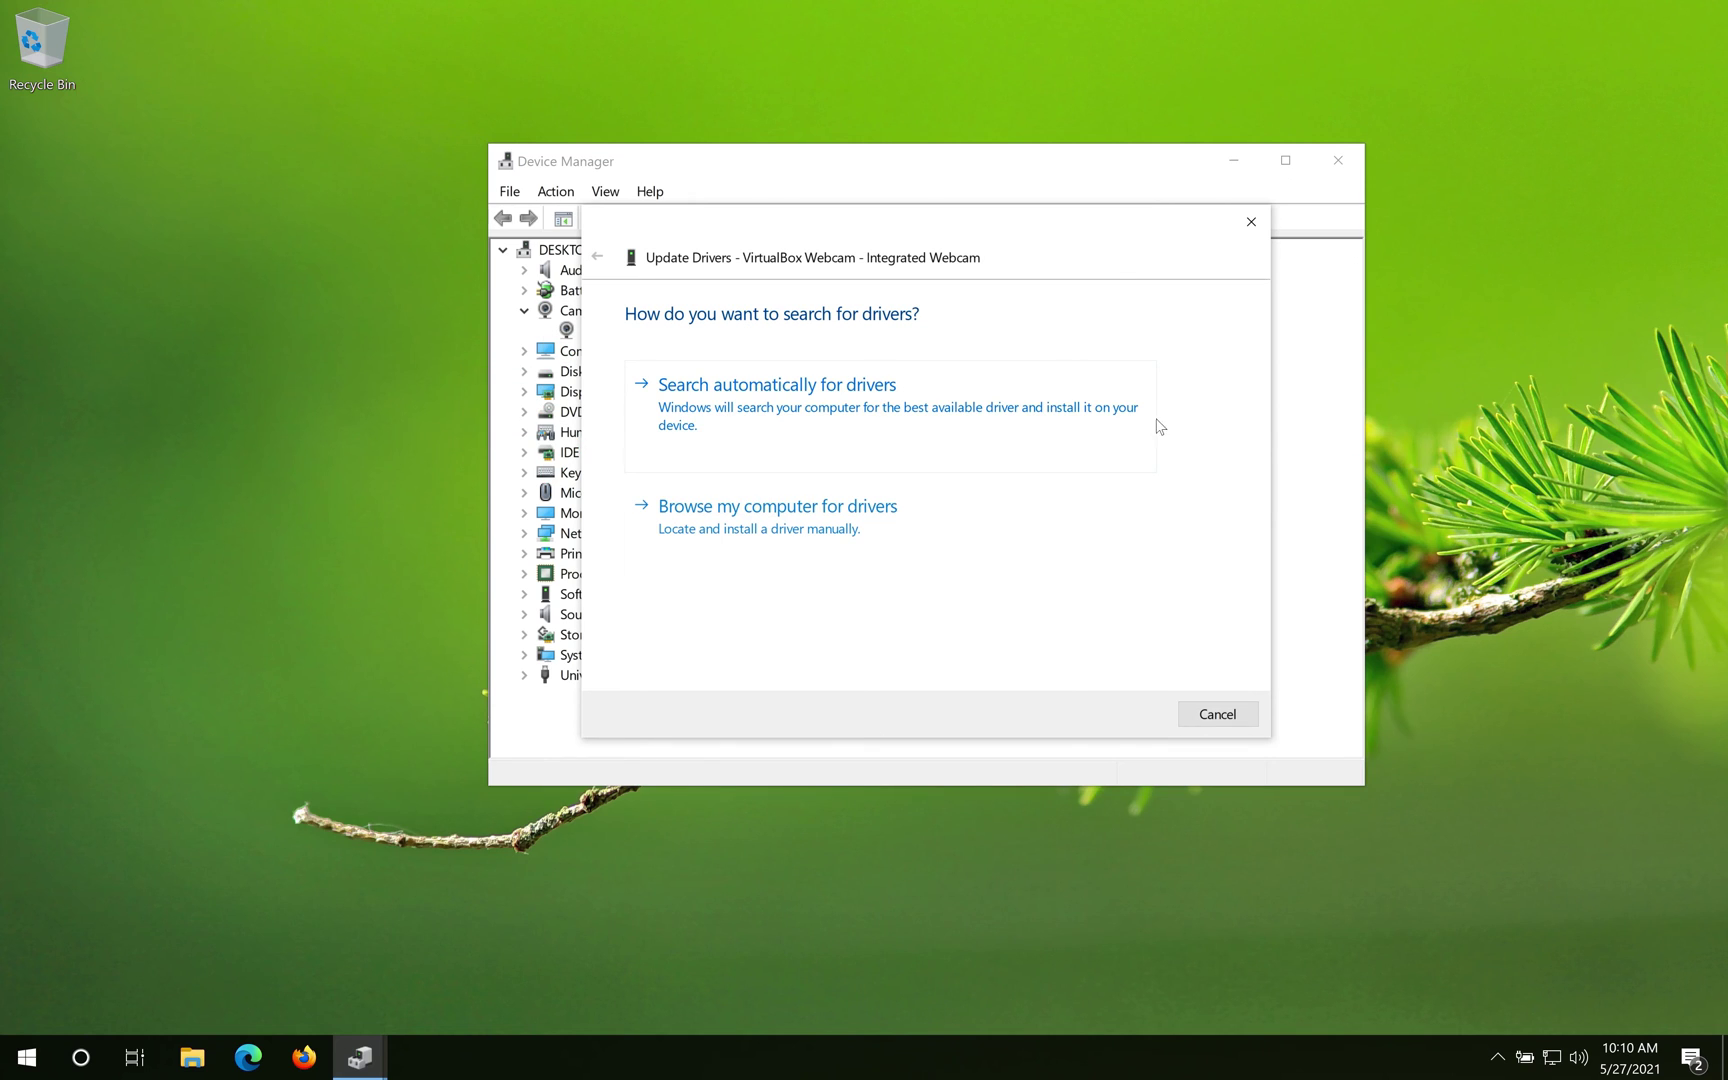
{"action": "left_click", "coordinate": [849, 430]}
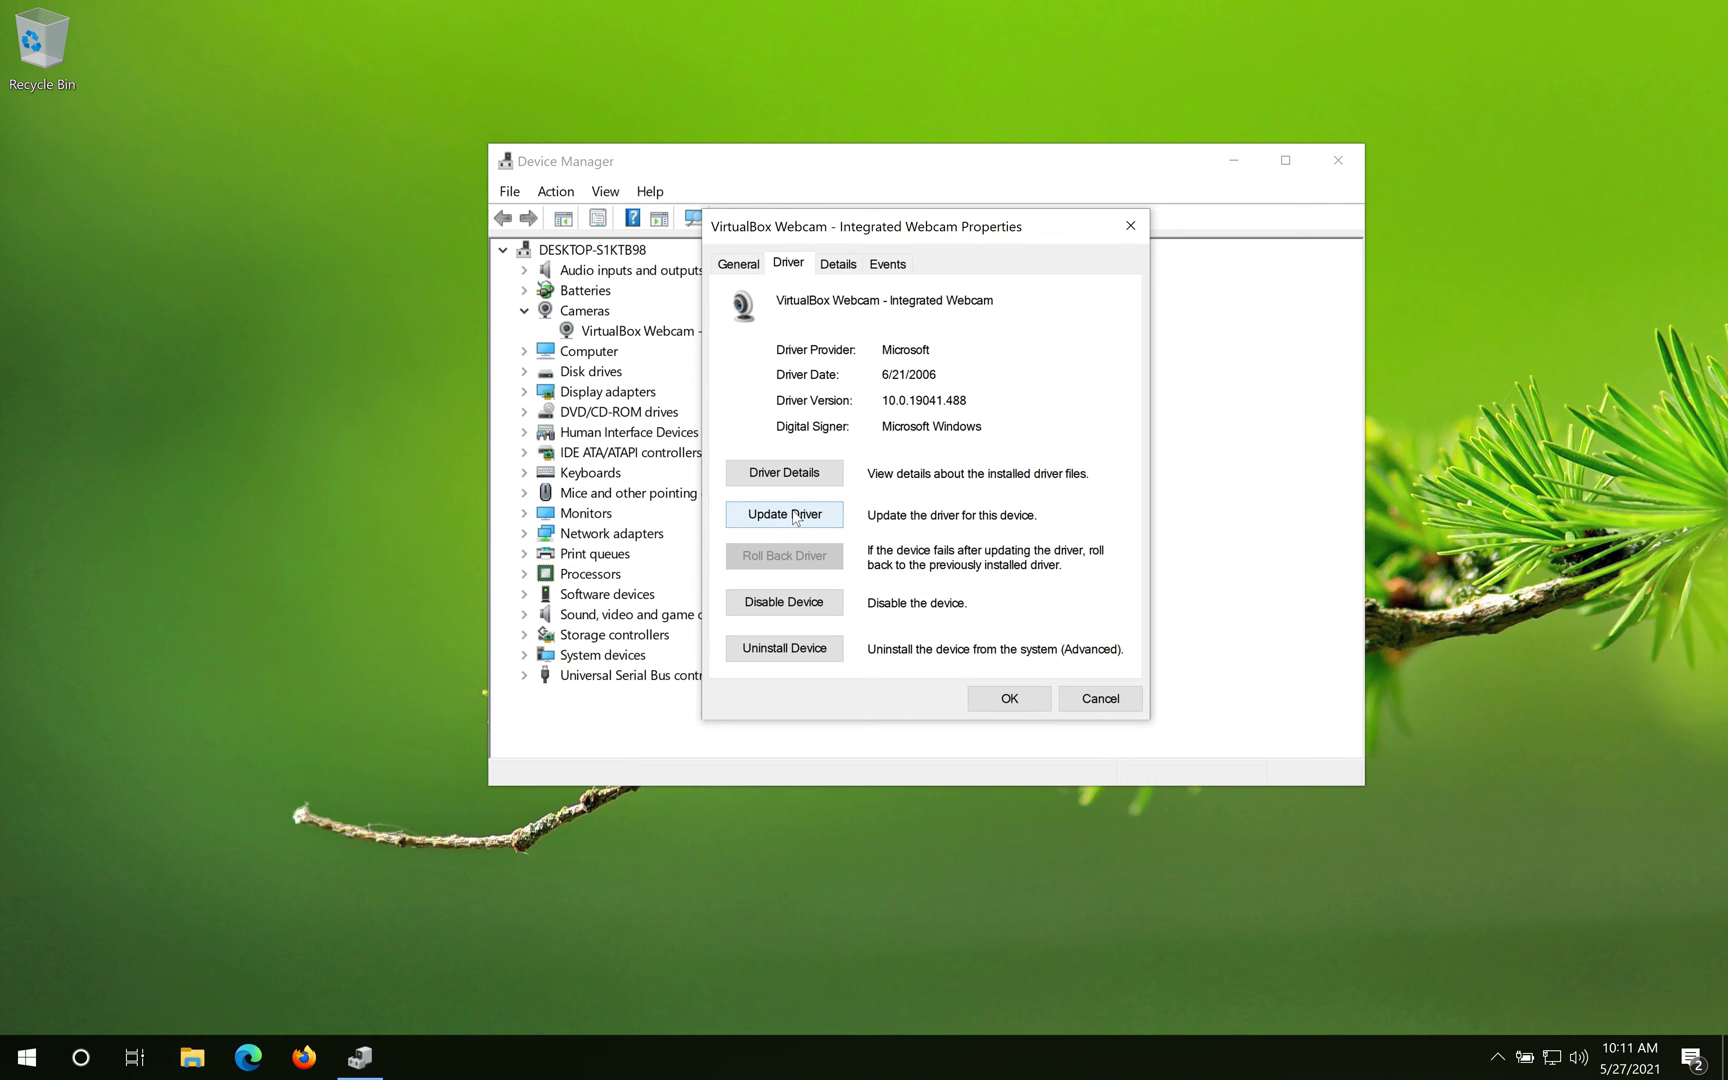
Install the USB Video Device driver from the compatible list, then close the wizard and properties.
{"action": "left_click", "coordinate": [793, 515]}
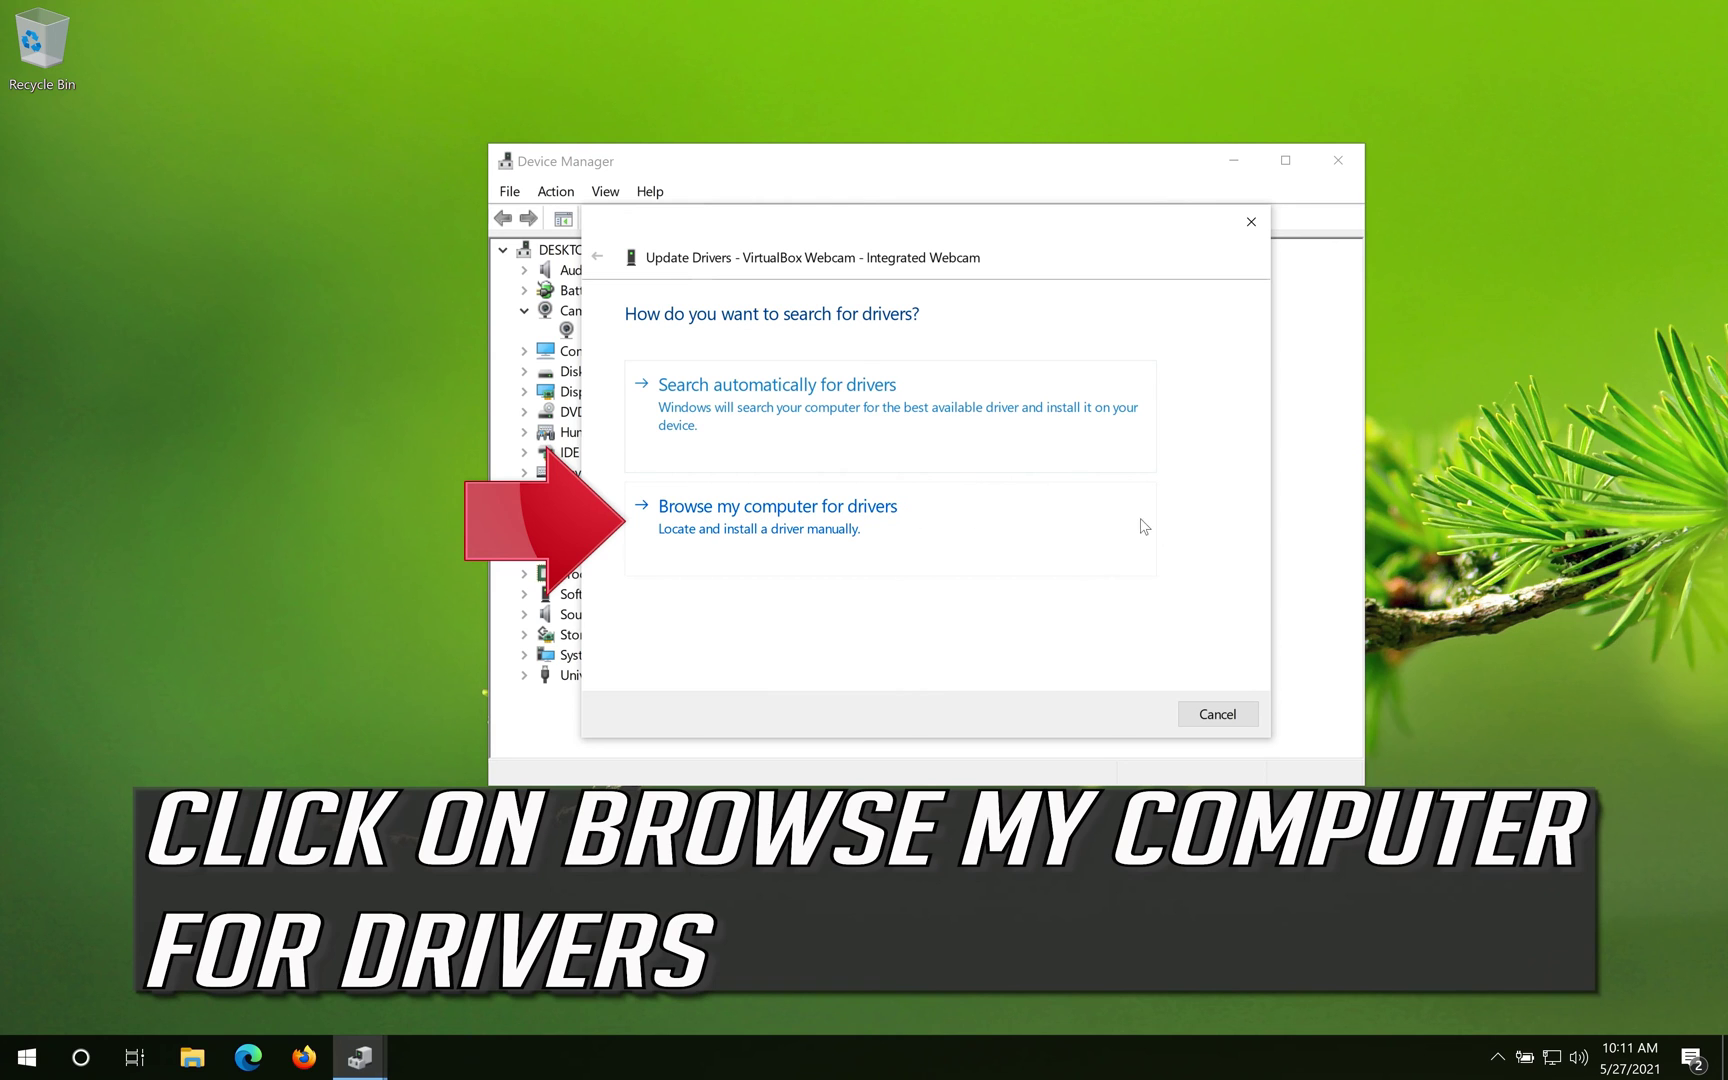
{"action": "left_click", "coordinate": [785, 562]}
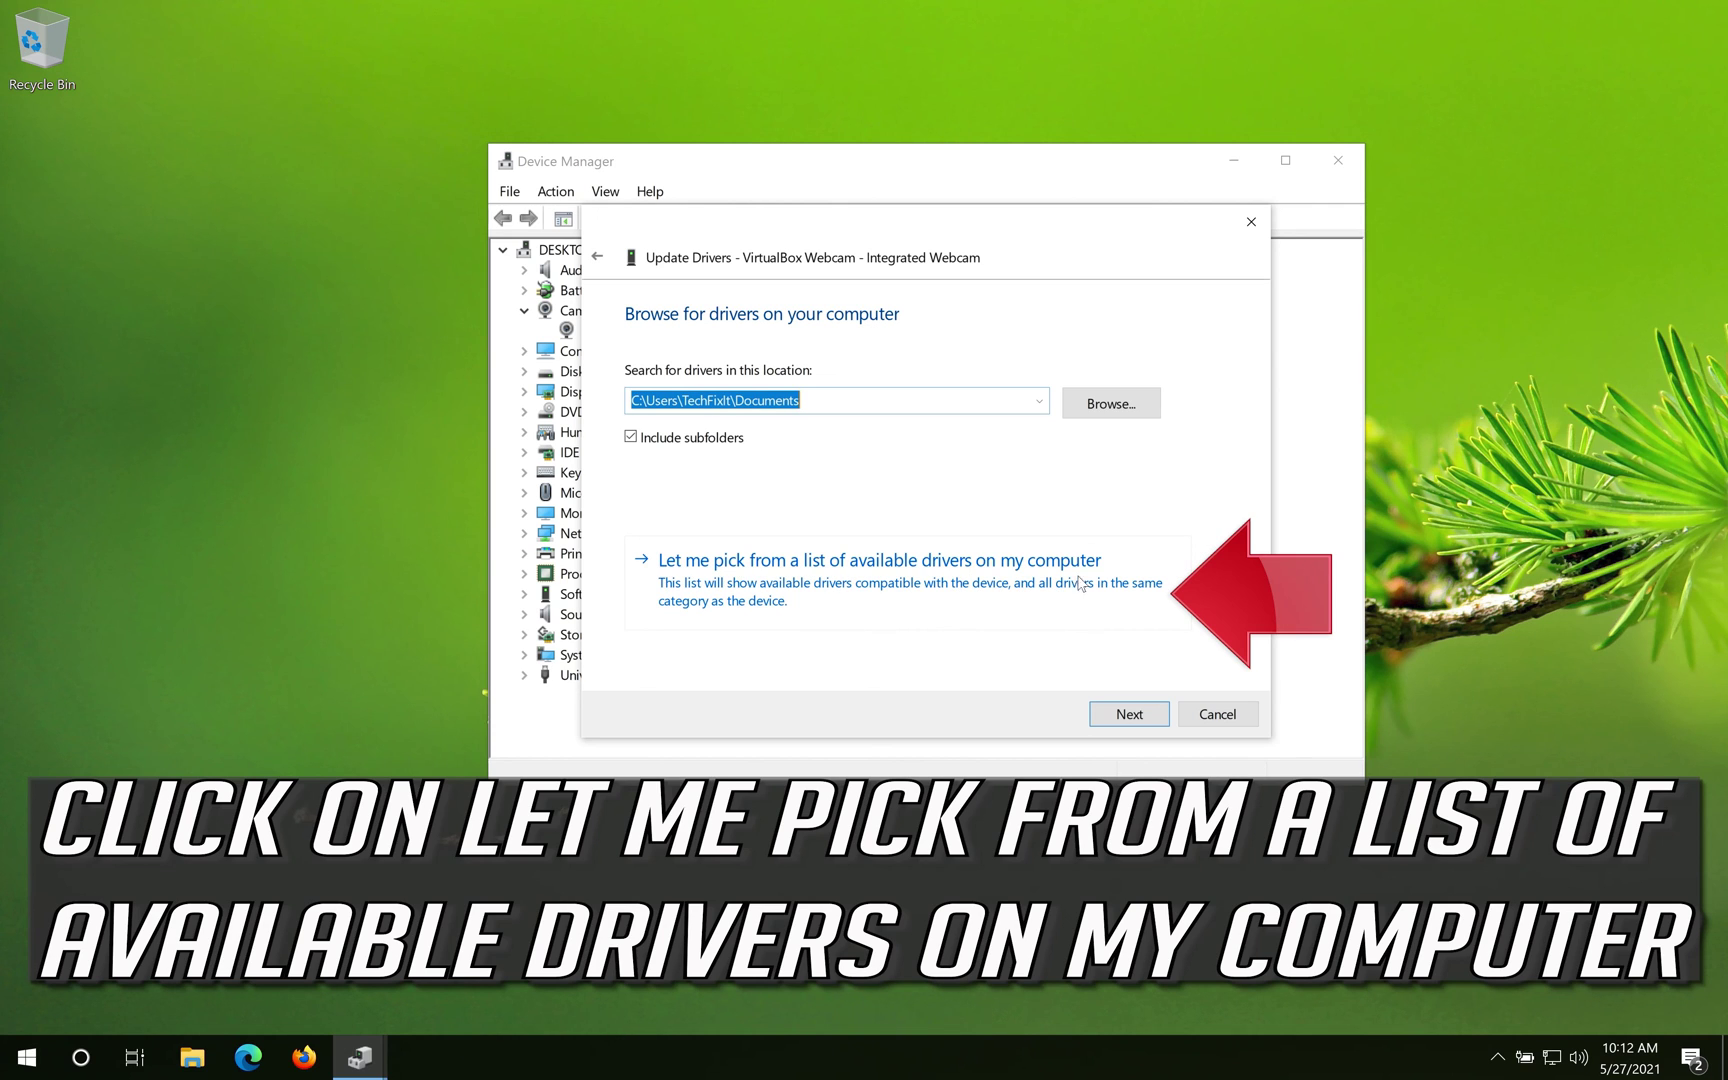
{"action": "left_click", "coordinate": [785, 583]}
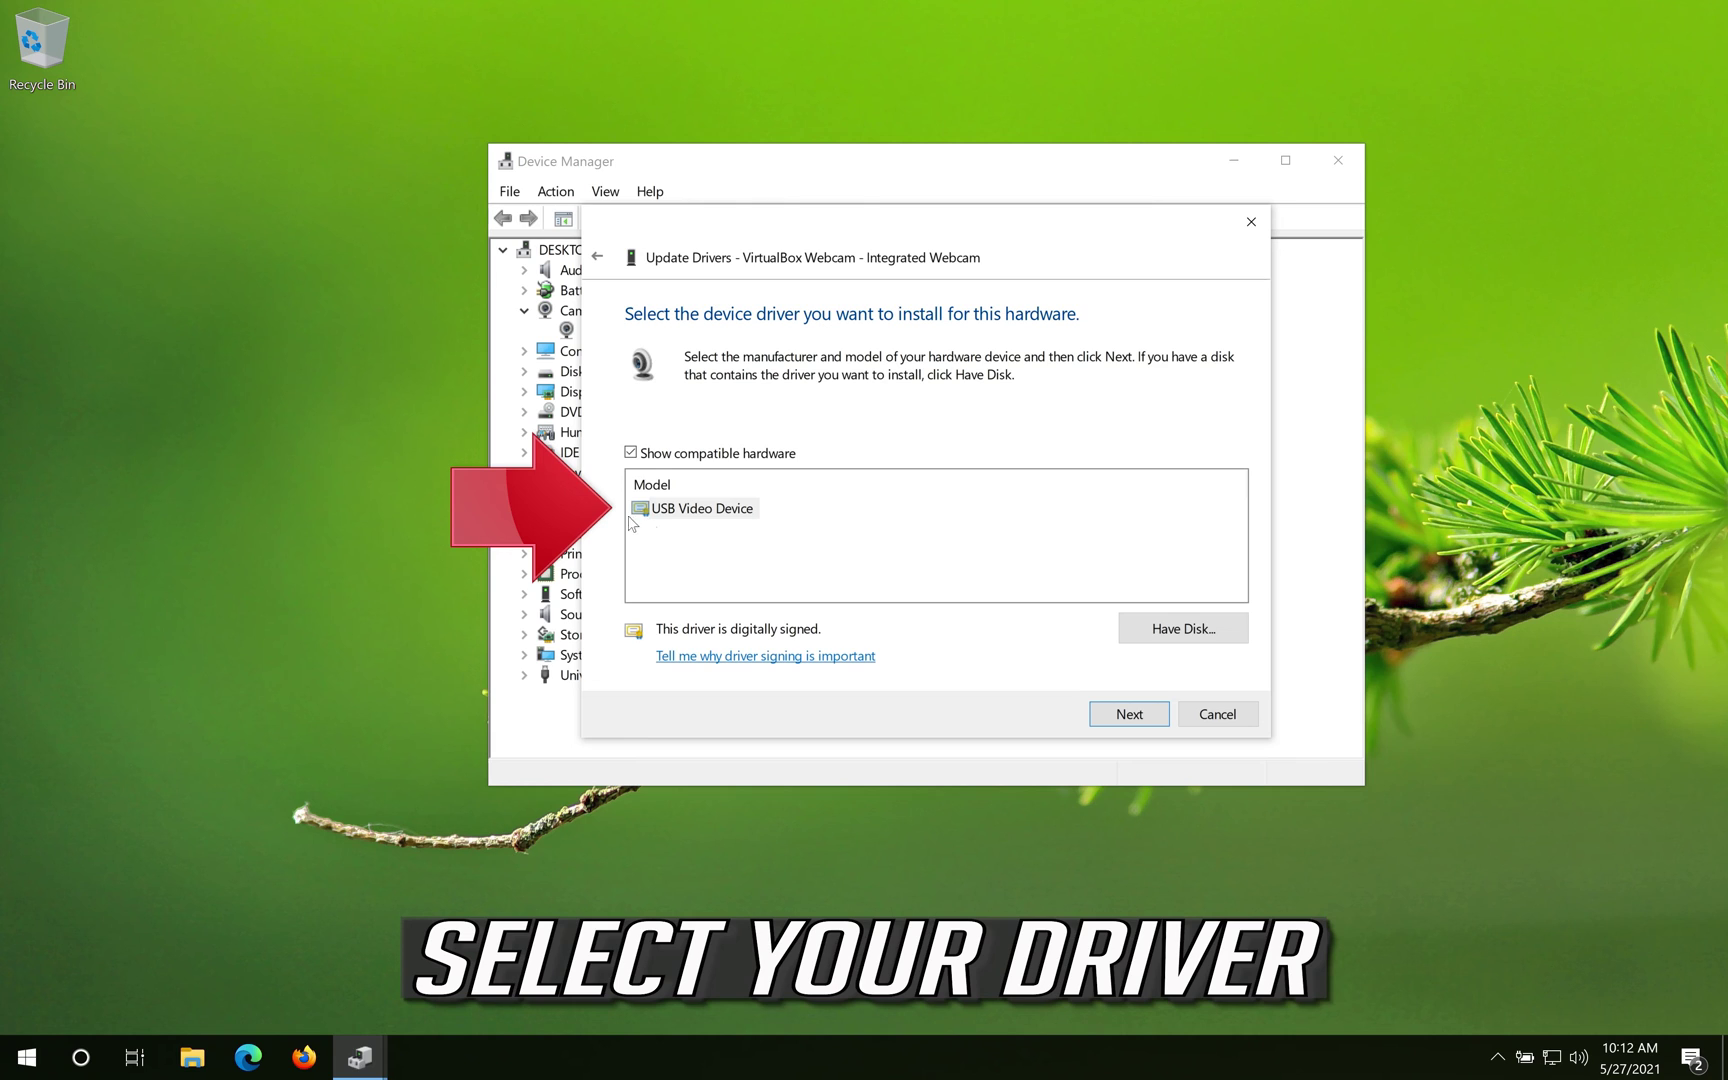
{"action": "left_click", "coordinate": [670, 512]}
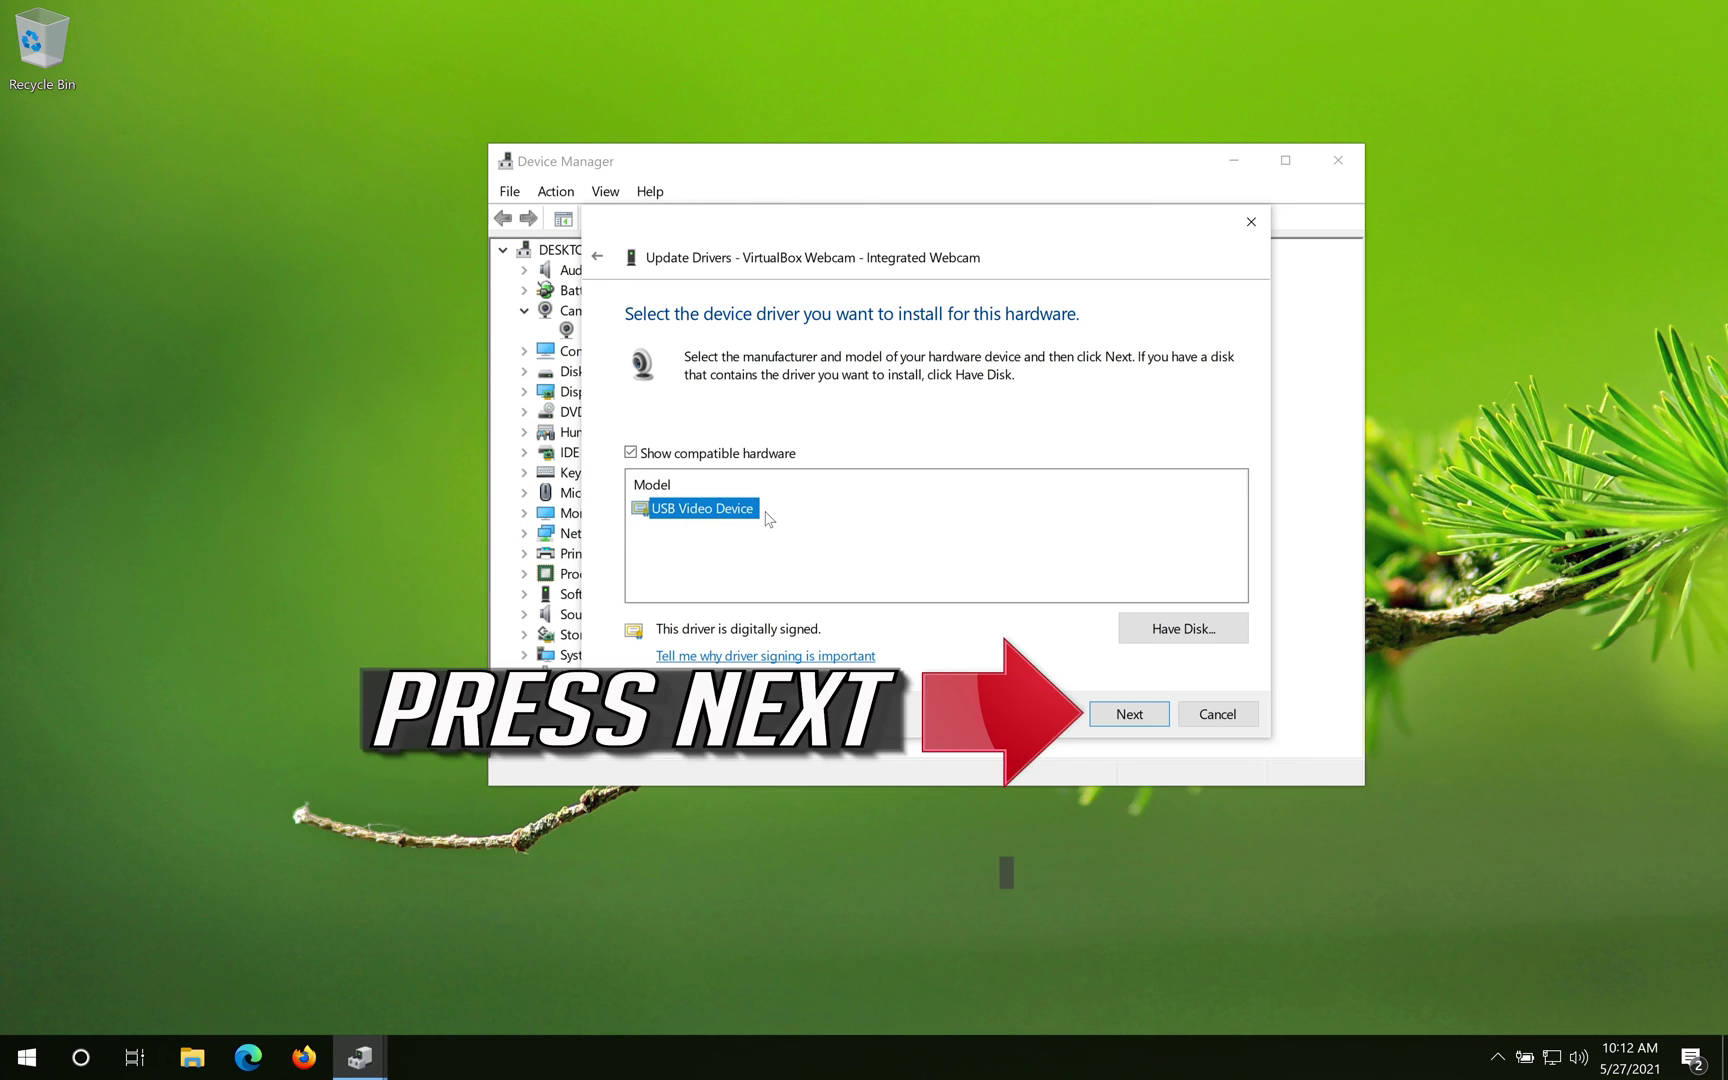
{"action": "left_click", "coordinate": [1127, 716]}
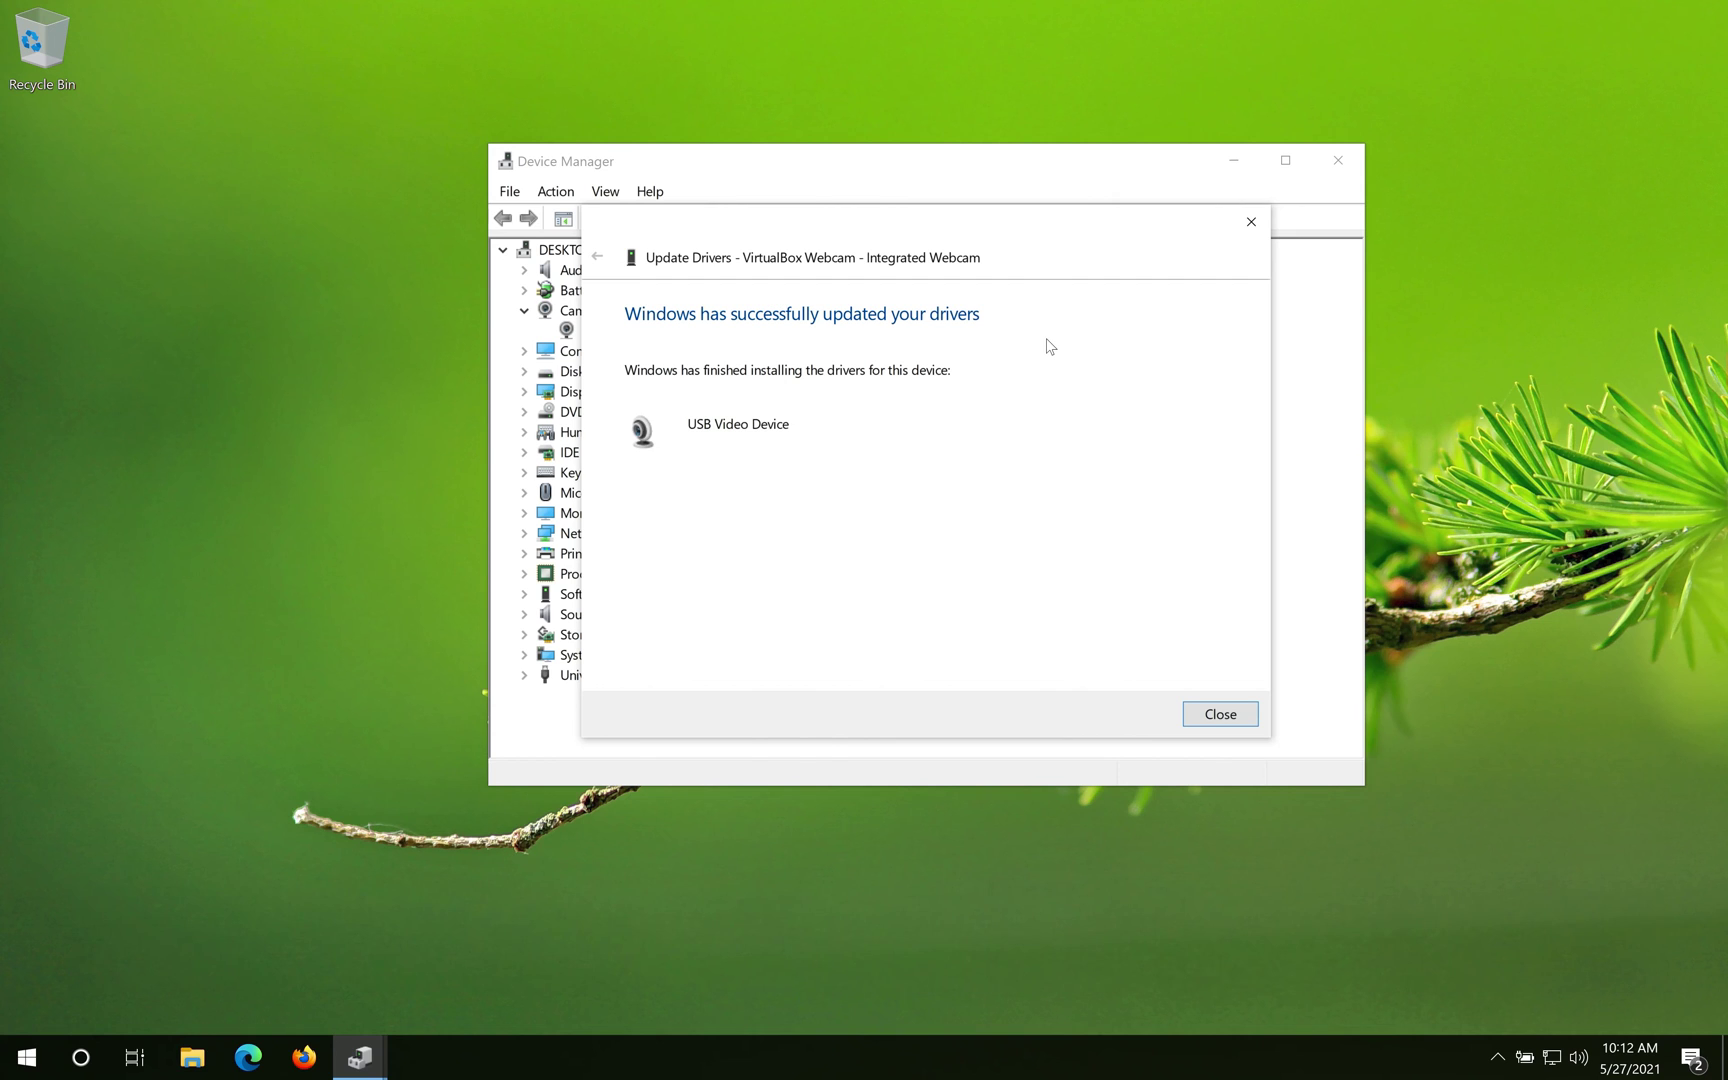
{"action": "left_click", "coordinate": [1224, 712]}
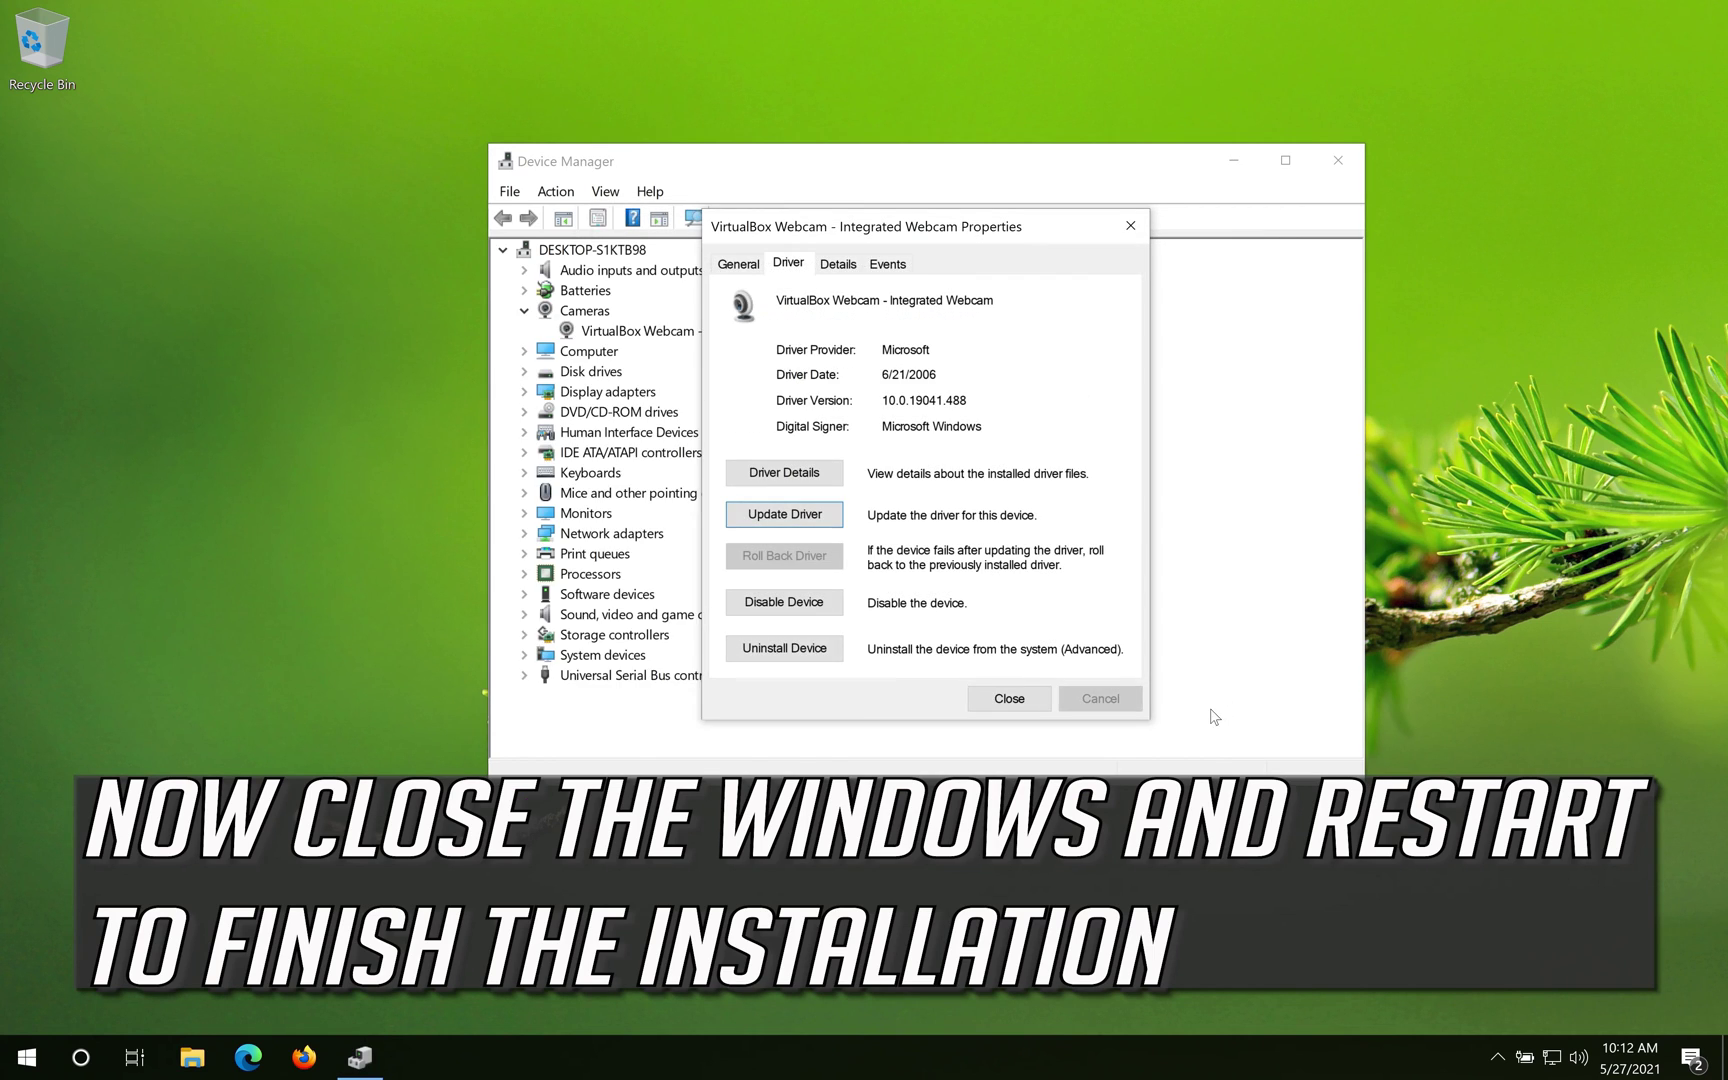
{"action": "left_click", "coordinate": [1005, 698]}
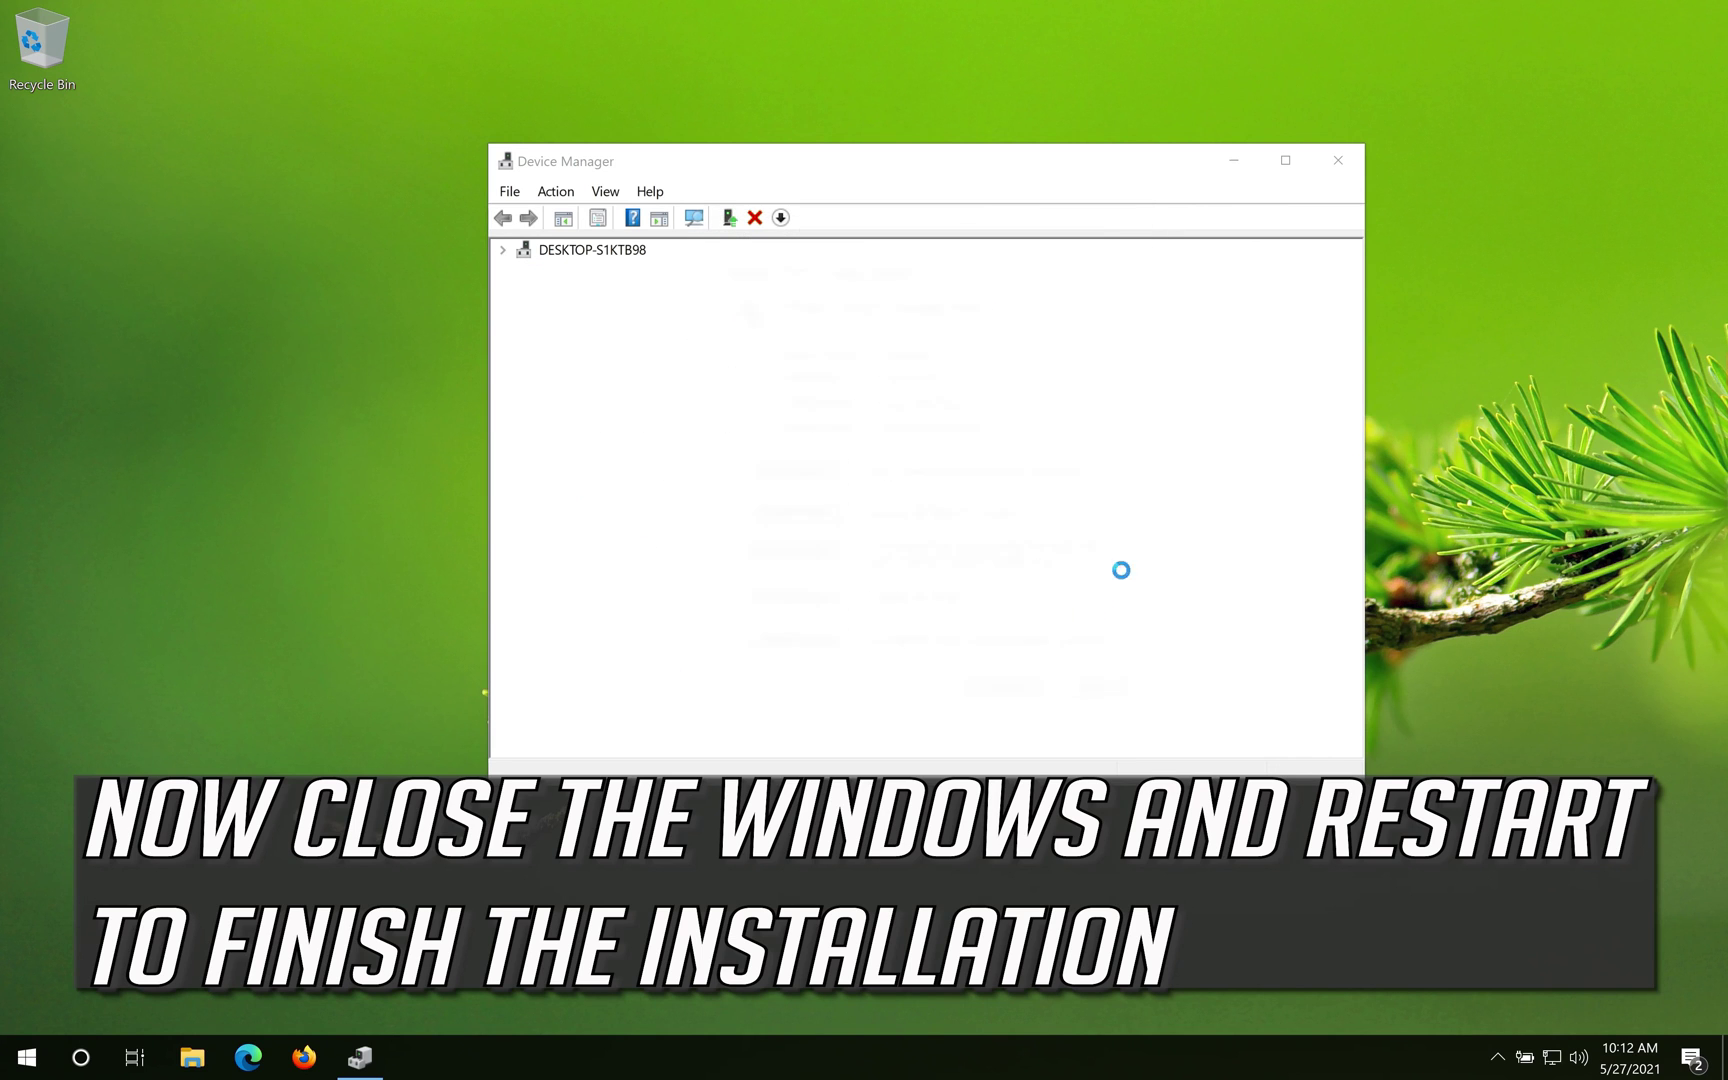
Uninstall the VirtualBox webcam device and confirm its removal.
{"action": "left_click", "coordinate": [1336, 159]}
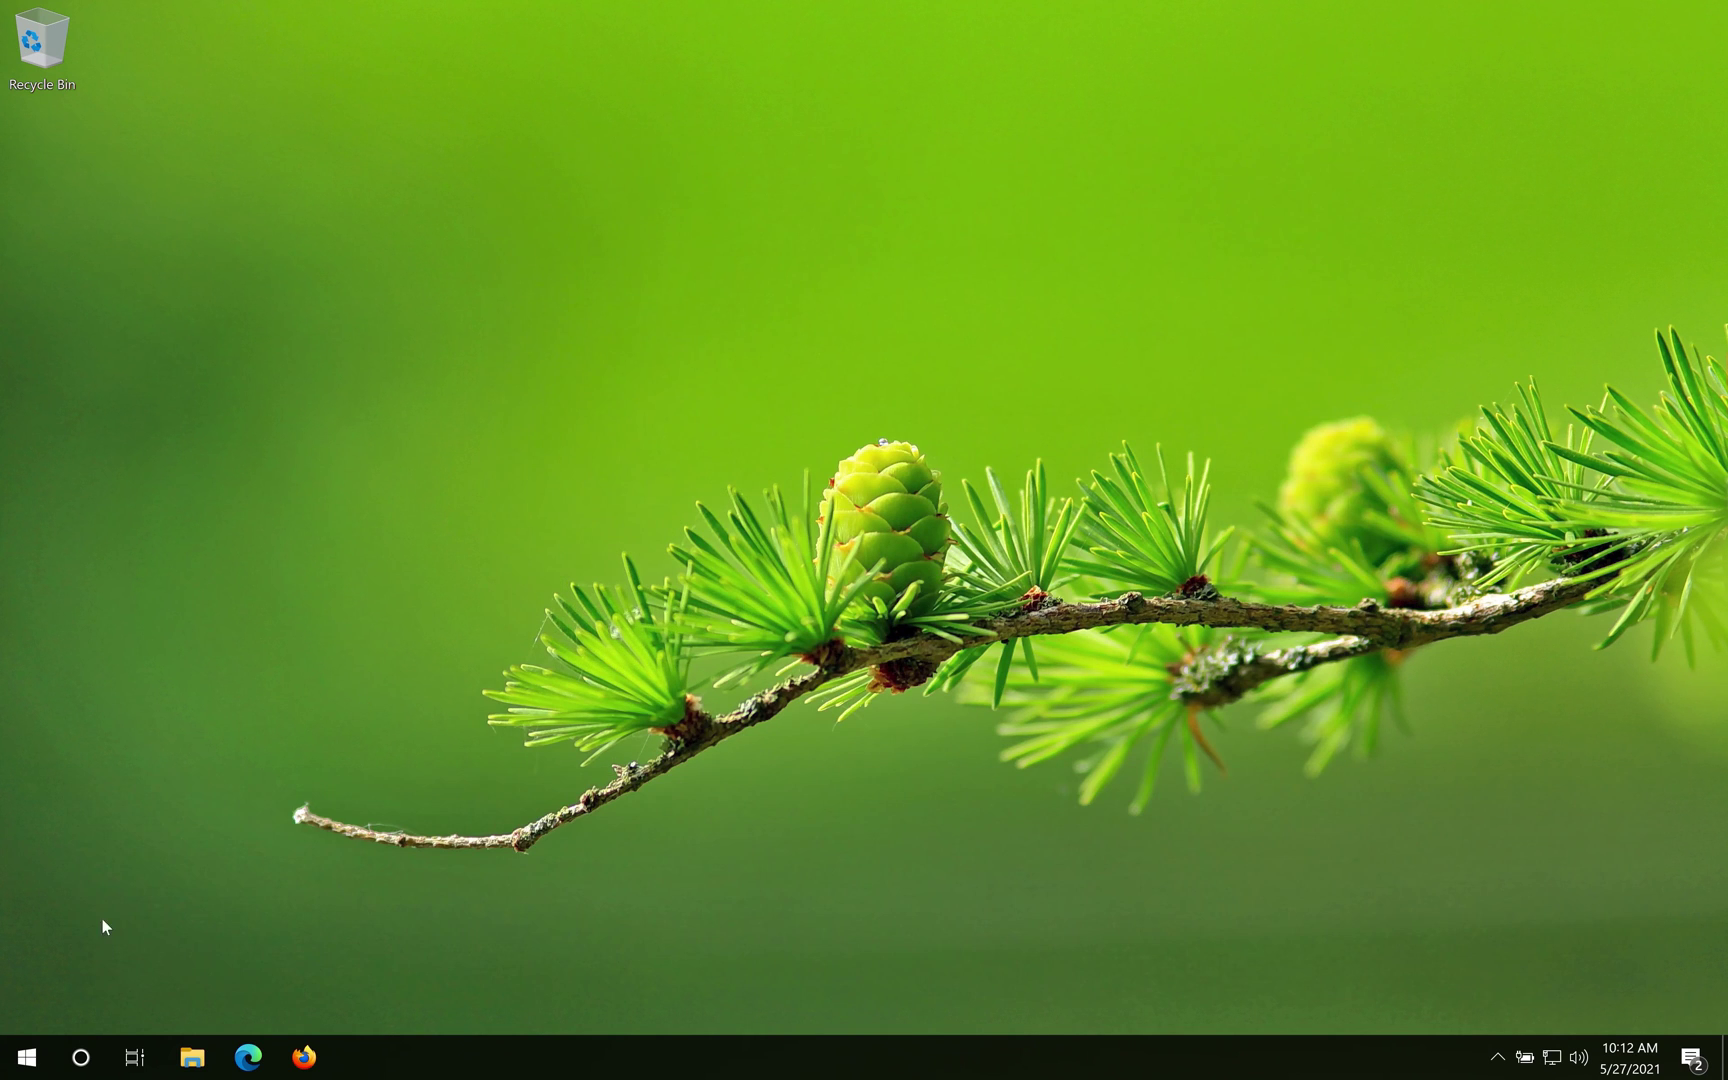
{"action": "left_click", "coordinate": [27, 1057]}
{"action": "left_click", "coordinate": [27, 1006]}
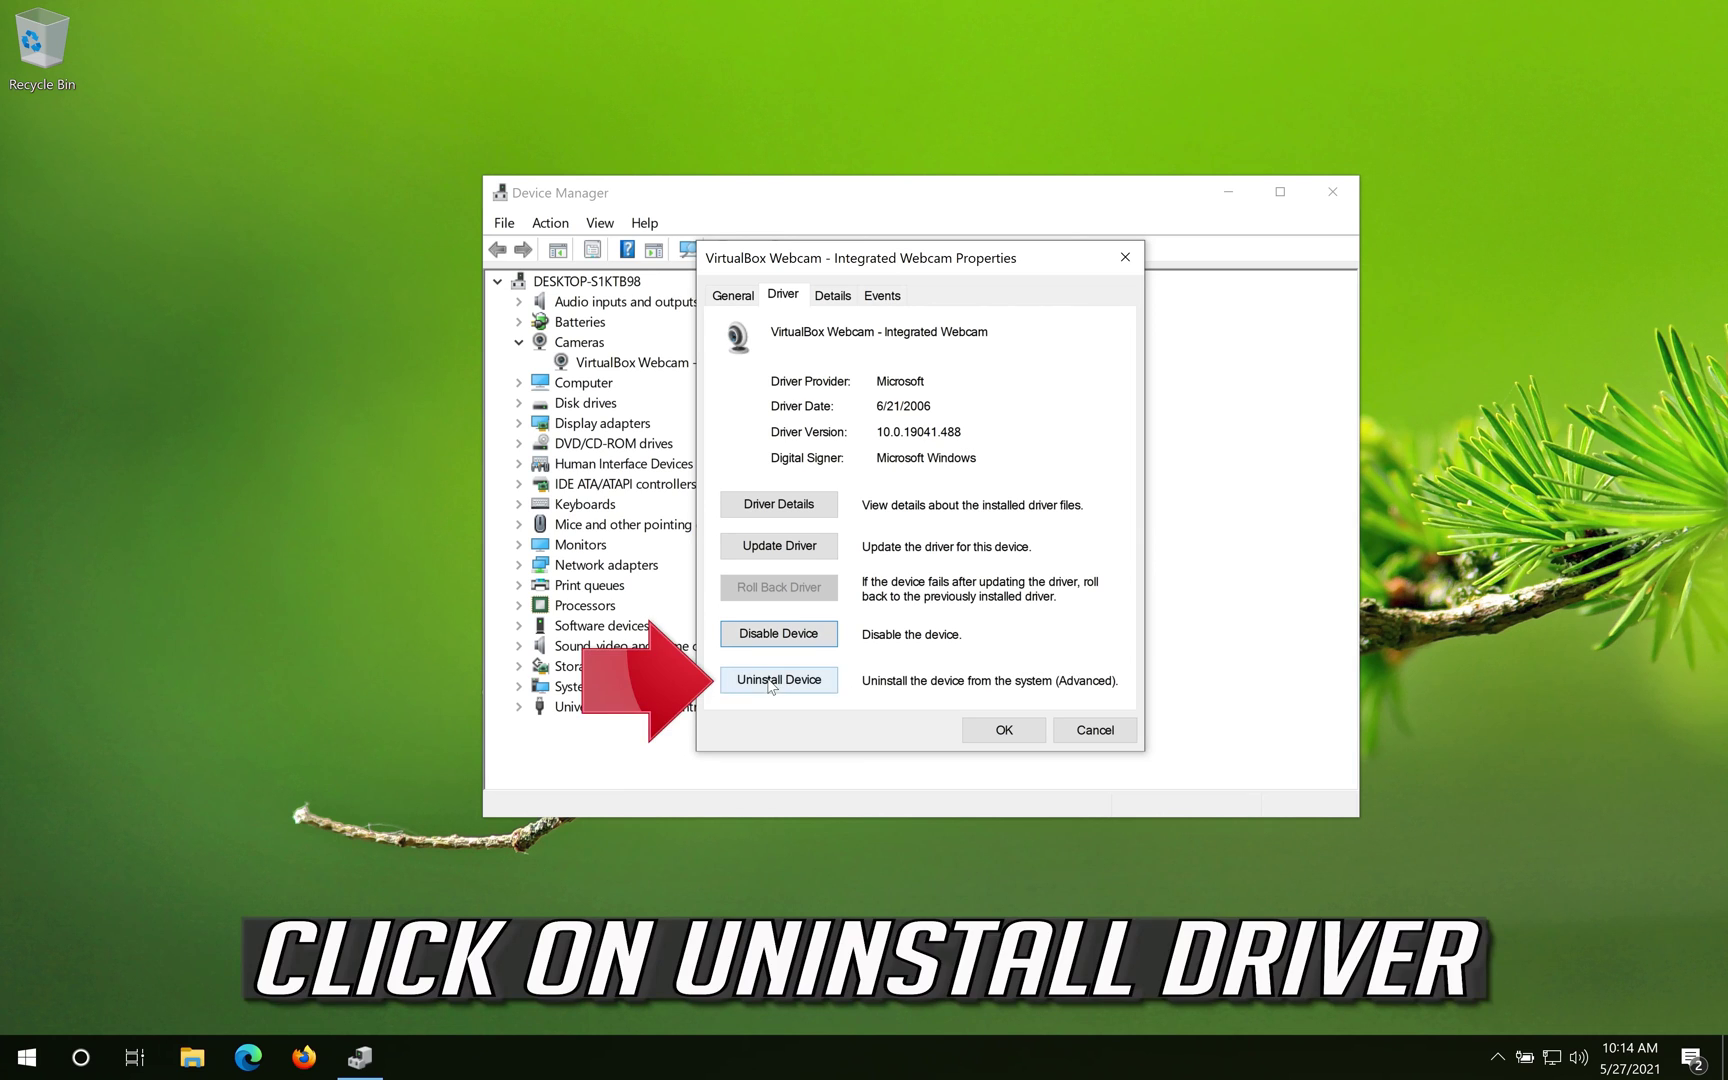
{"action": "left_click", "coordinate": [769, 681]}
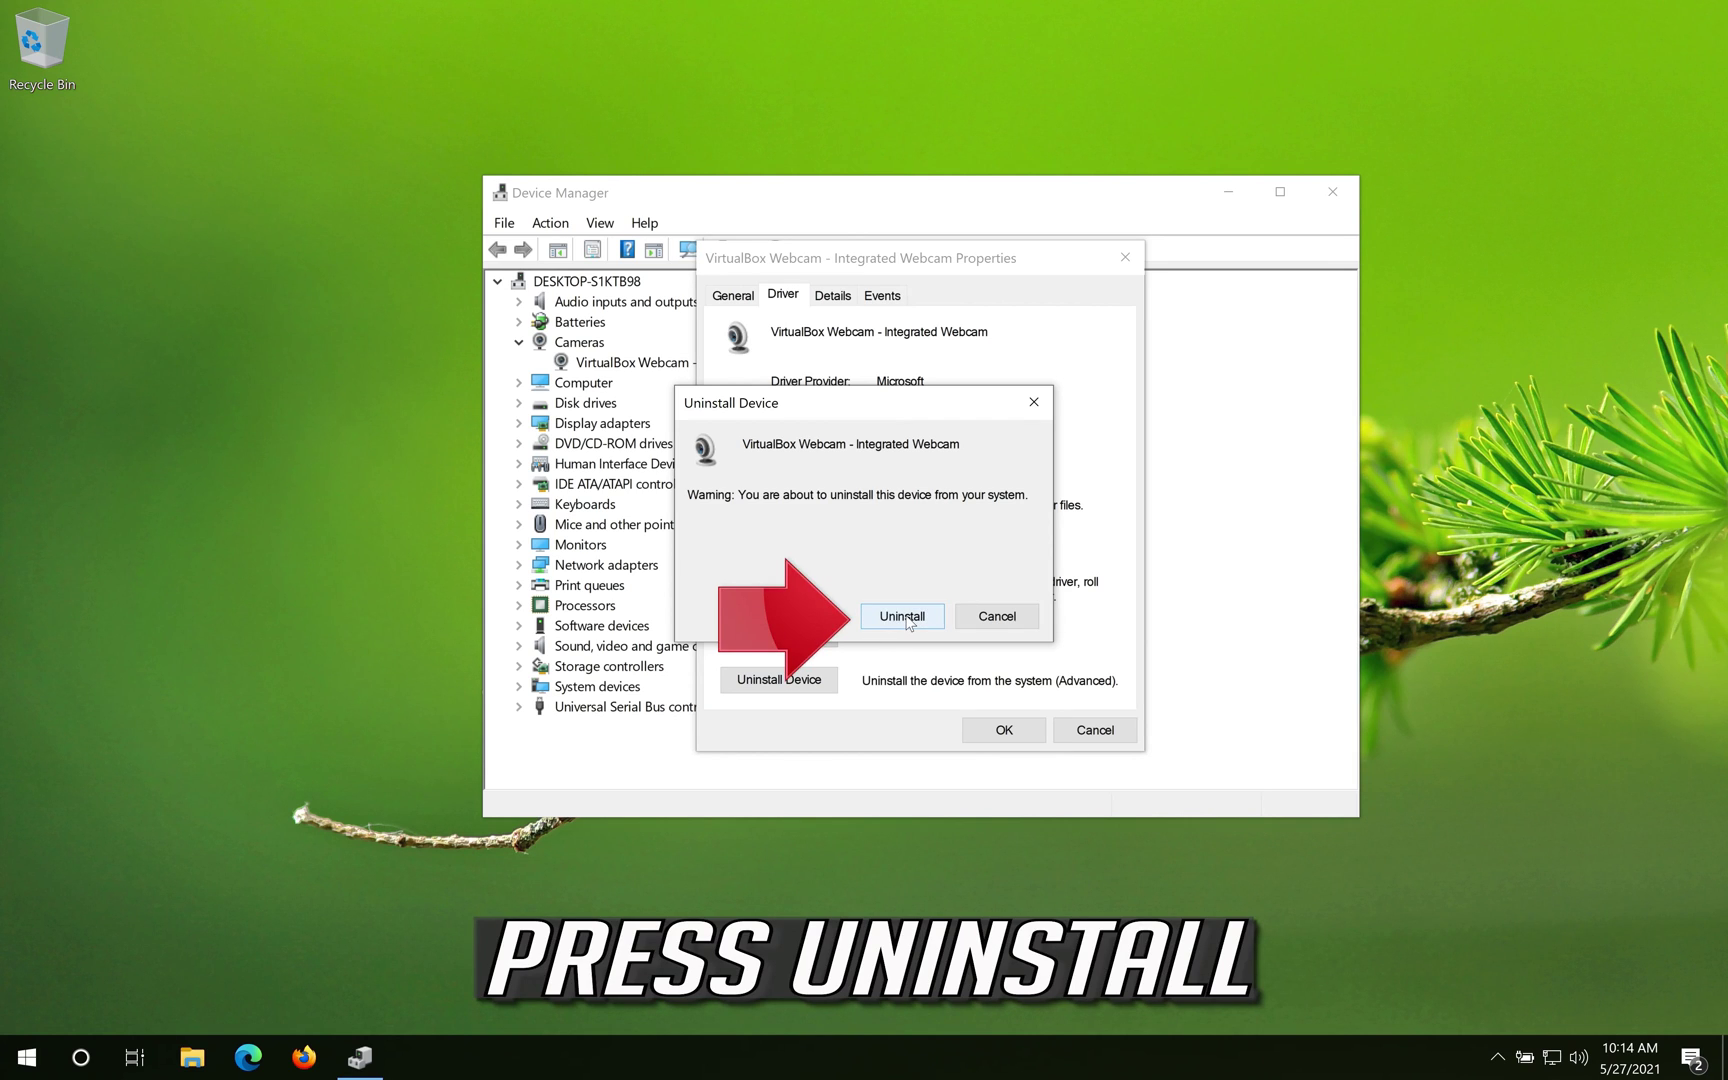
{"action": "left_click", "coordinate": [904, 617]}
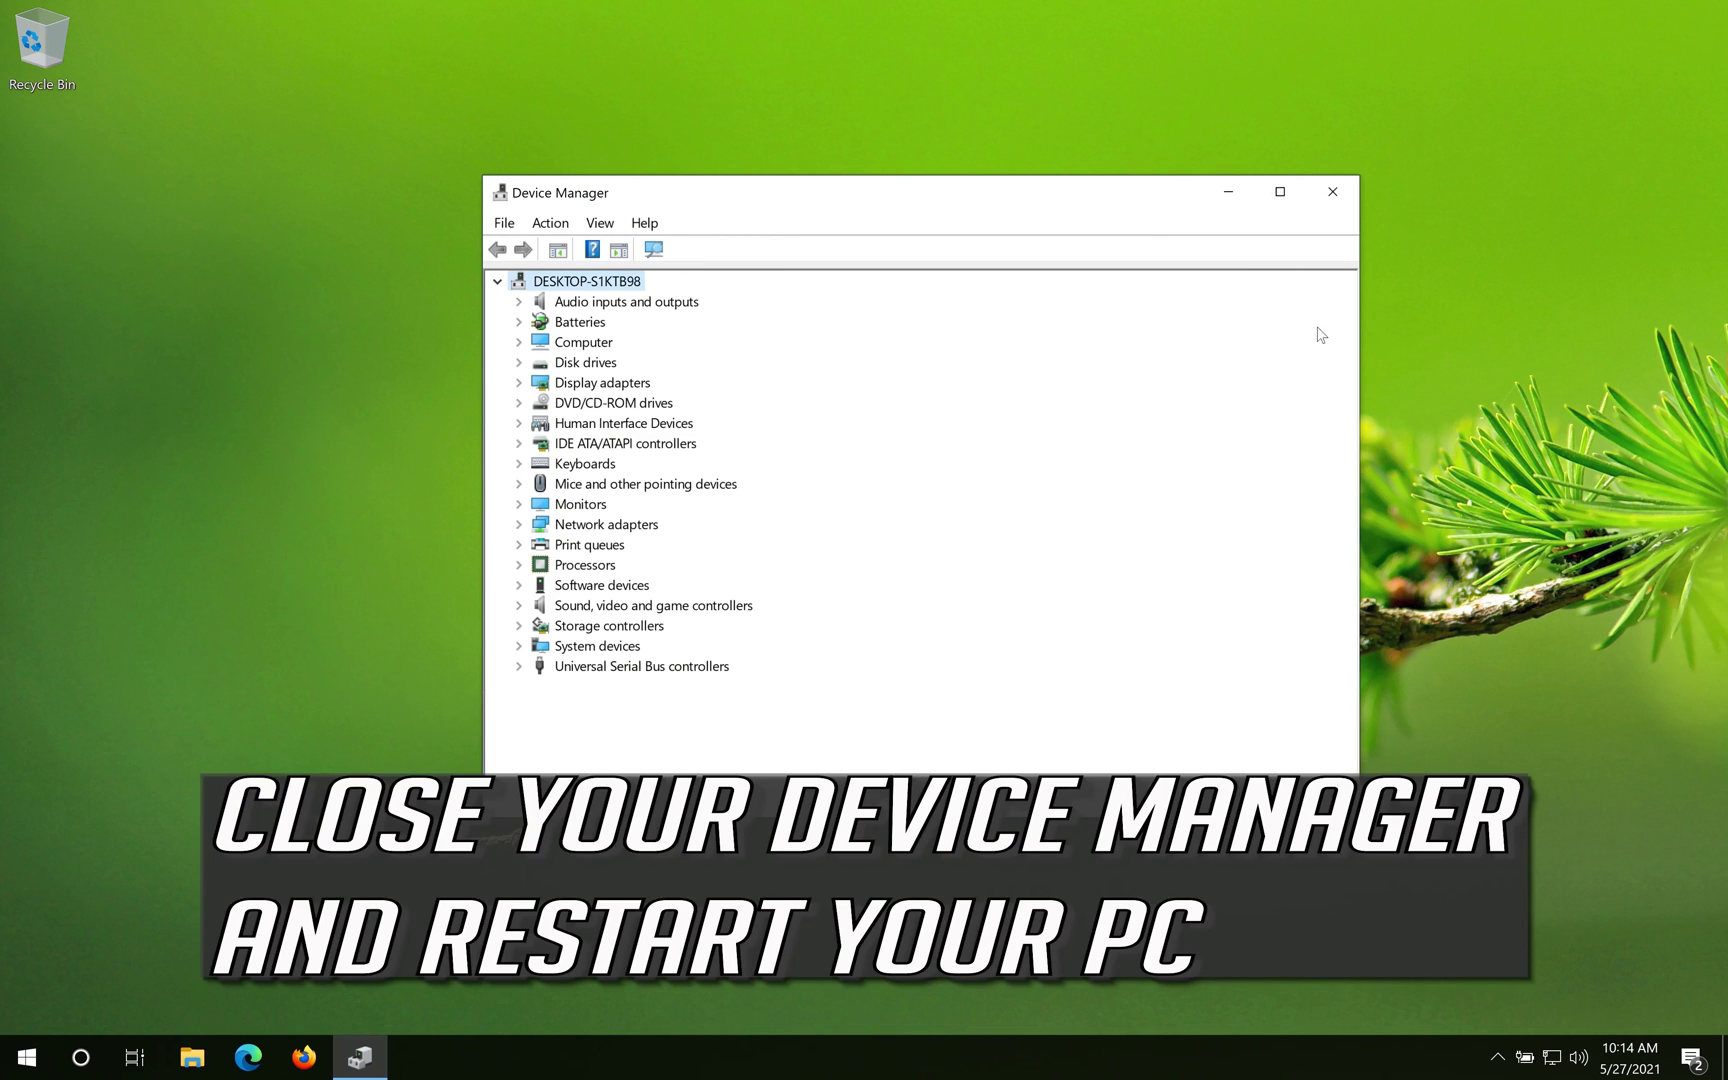
Close Device Manager, restart the PC, then search 'device' in the Start menu.
{"action": "left_click", "coordinate": [1345, 186]}
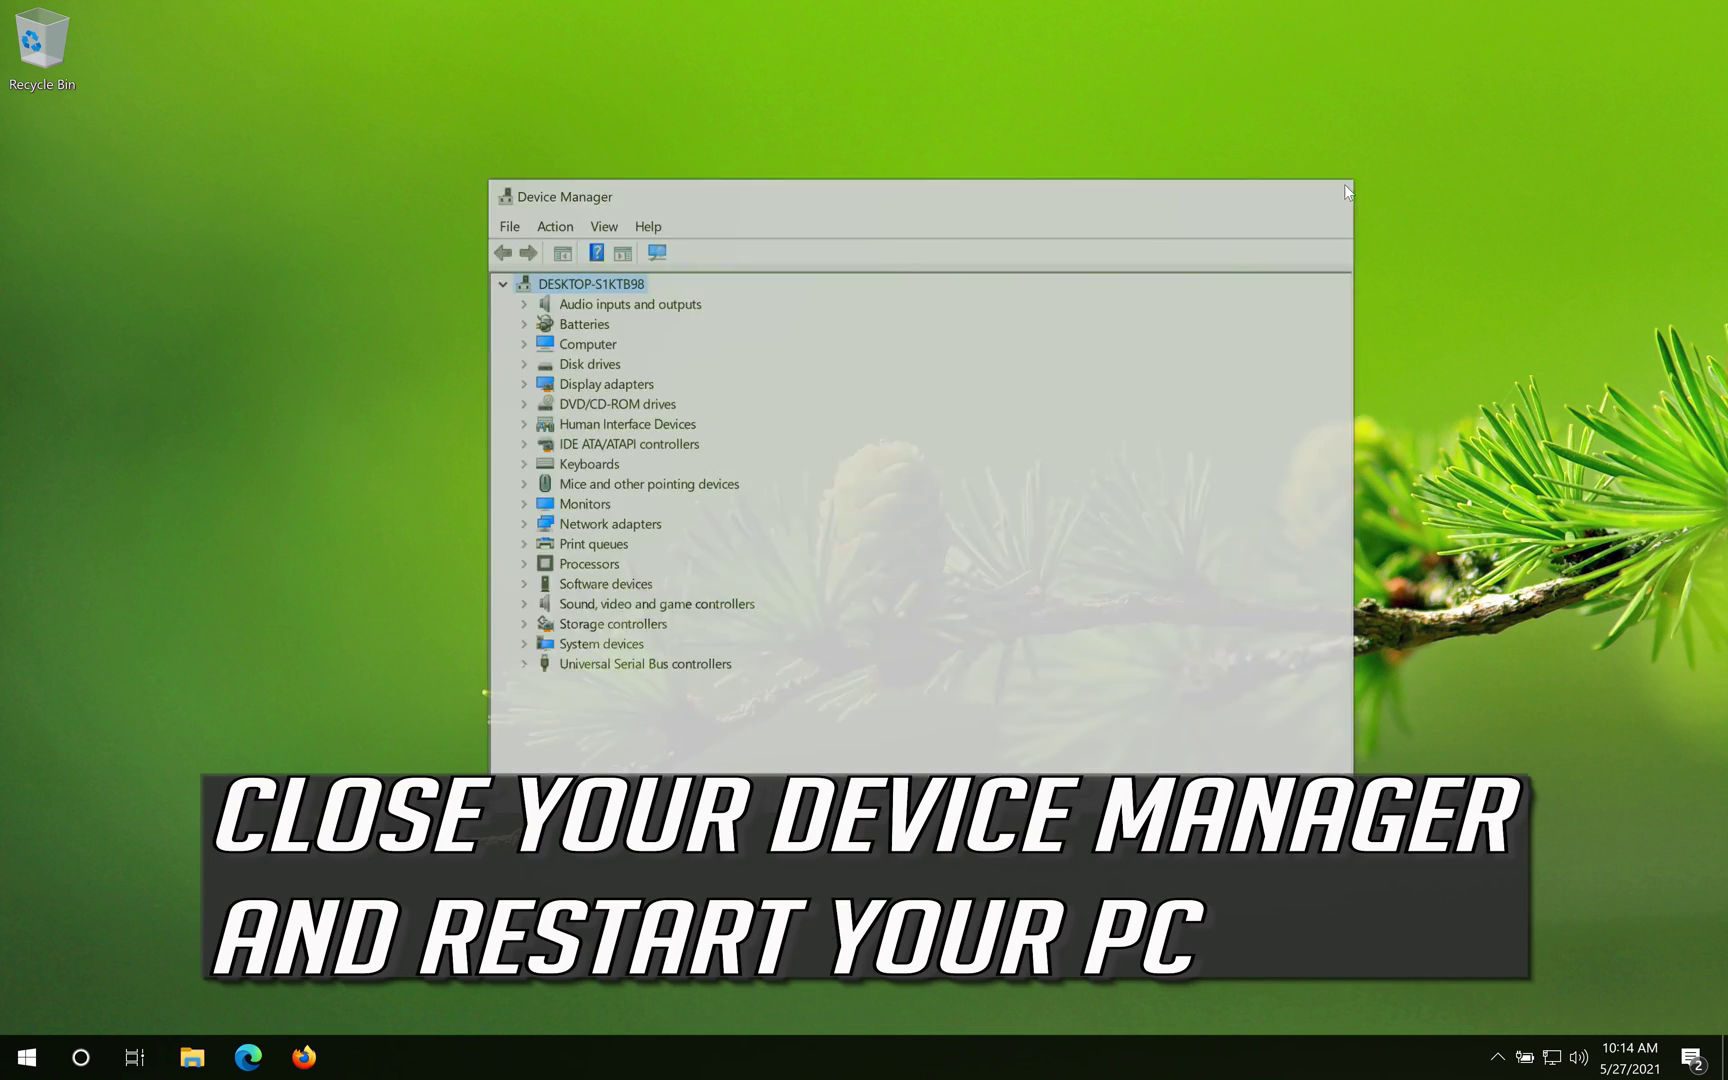
{"action": "left_click", "coordinate": [27, 1057]}
{"action": "left_click", "coordinate": [30, 1008]}
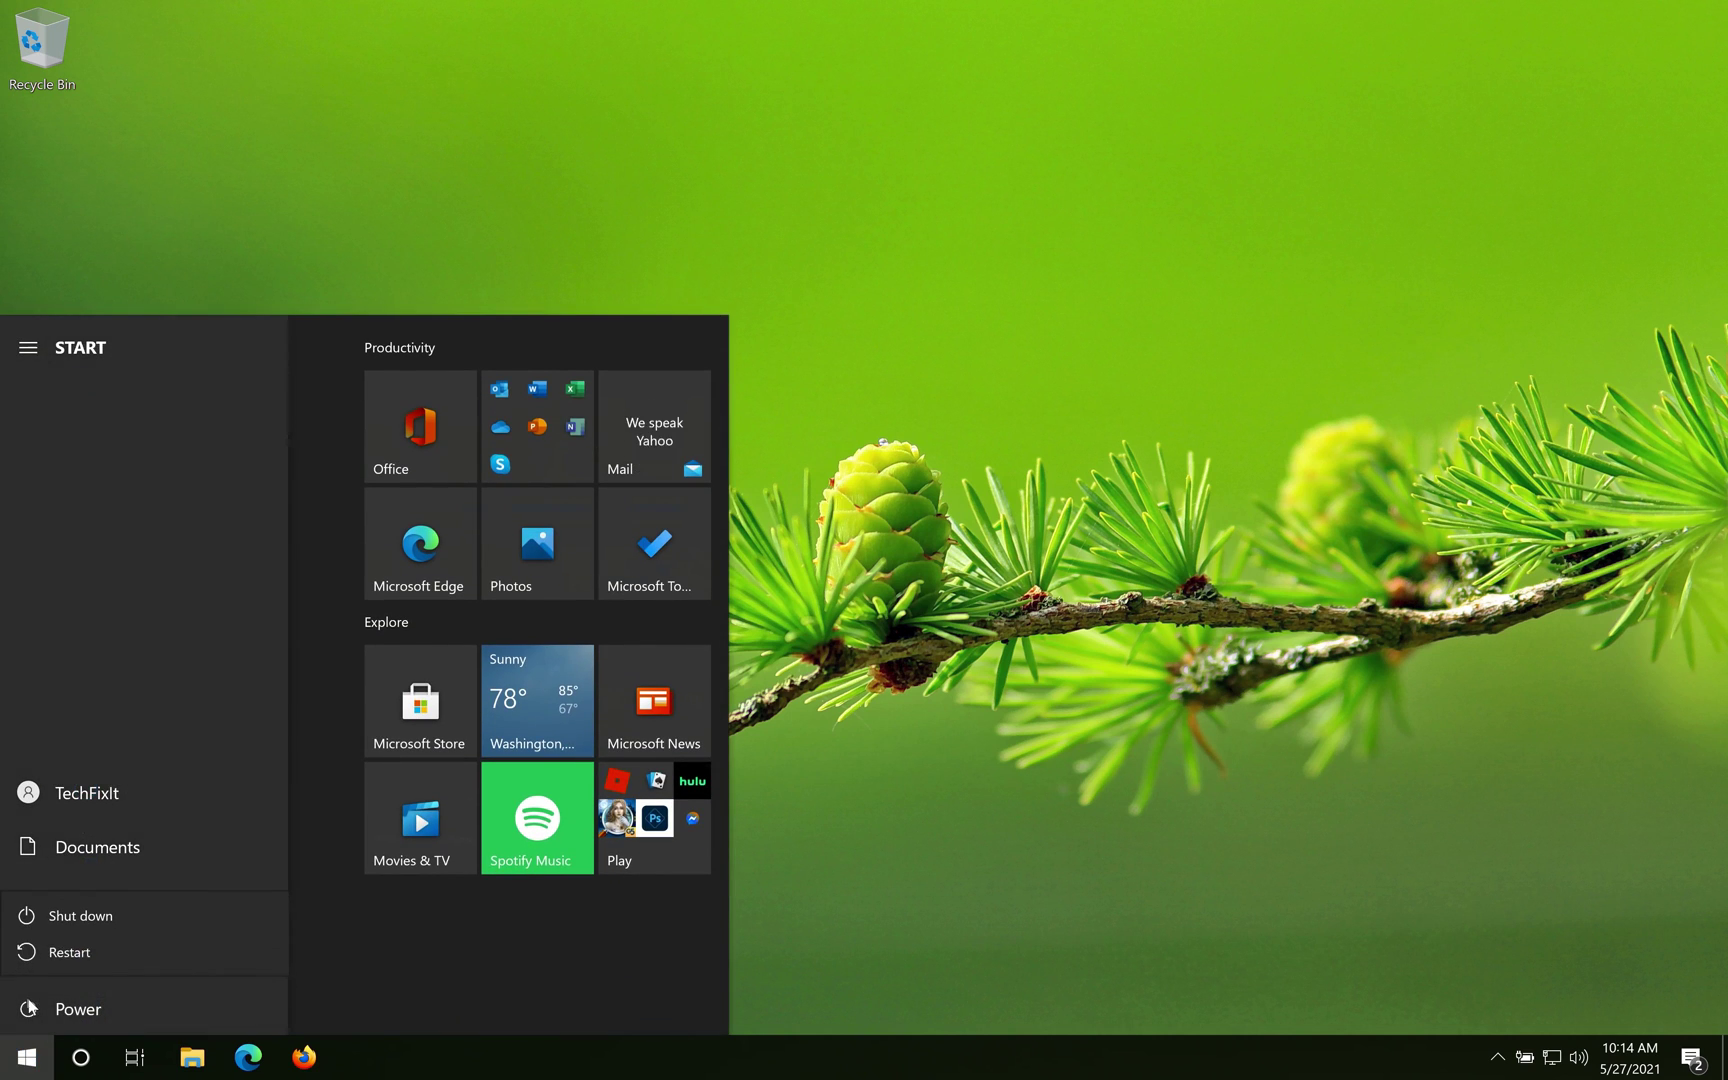
{"action": "left_click", "coordinate": [80, 962]}
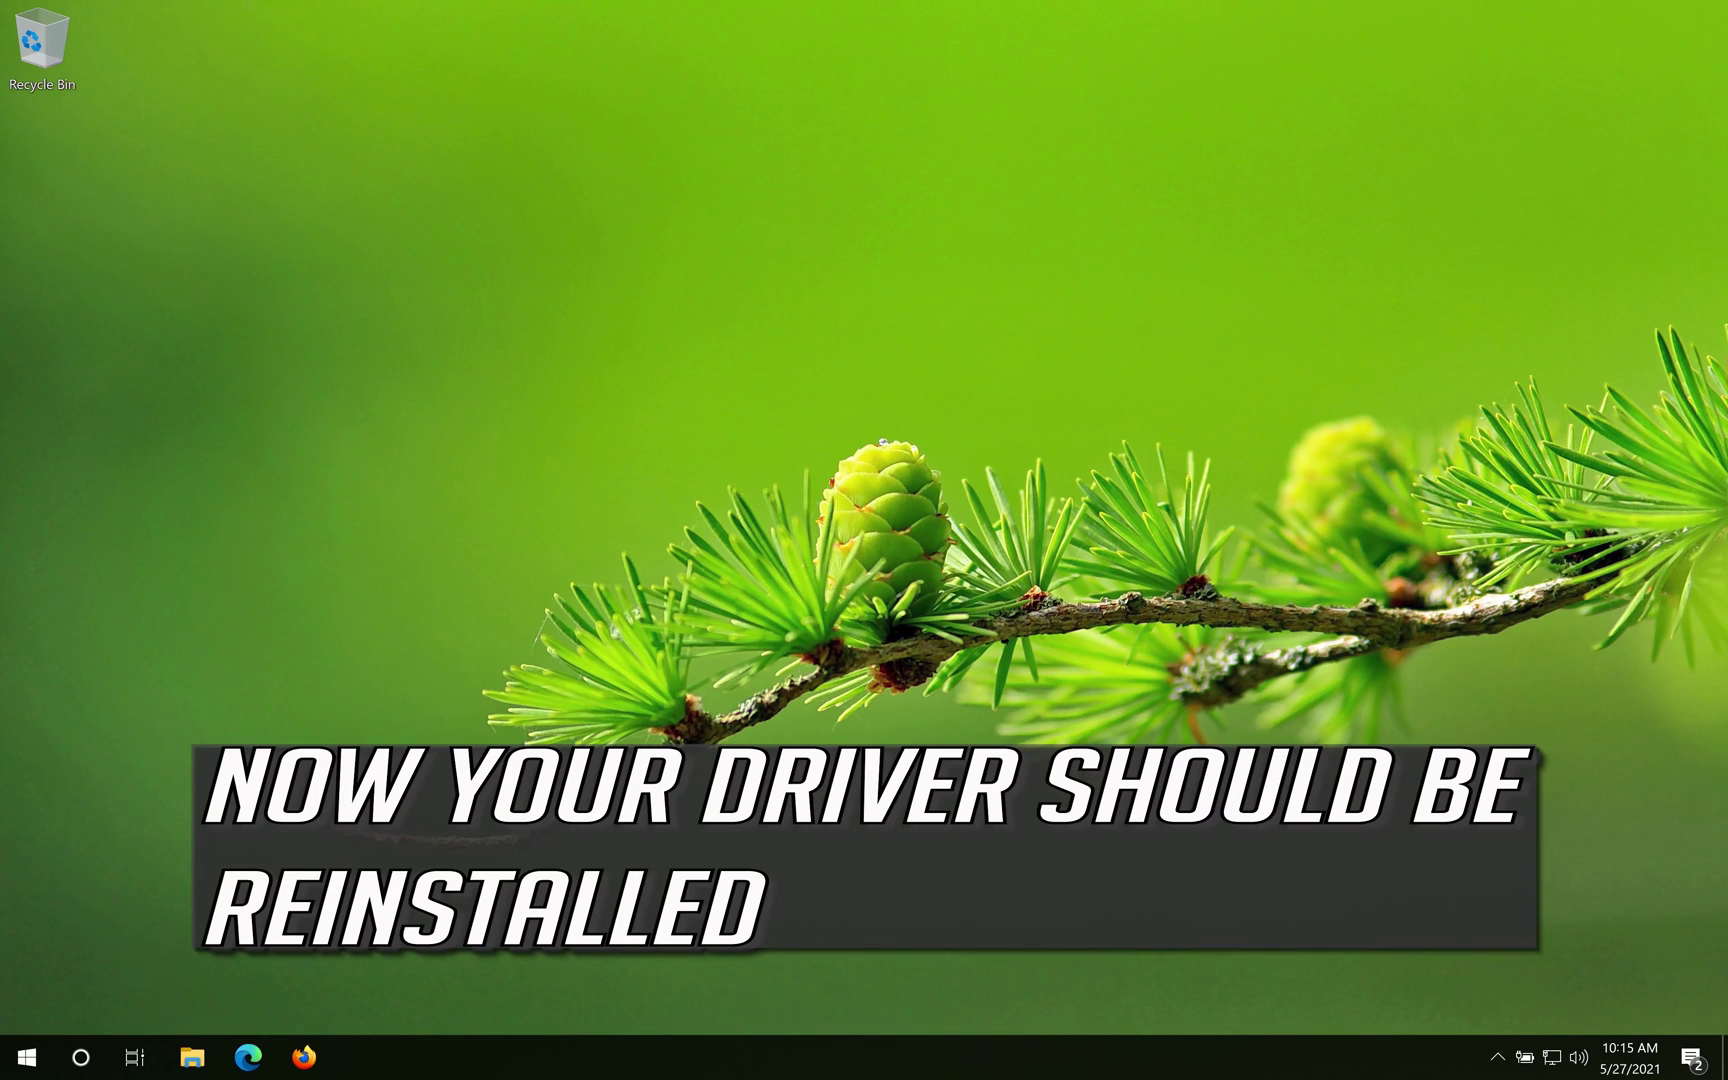
{"action": "key", "text": "super"}
{"action": "type", "text": "device"}
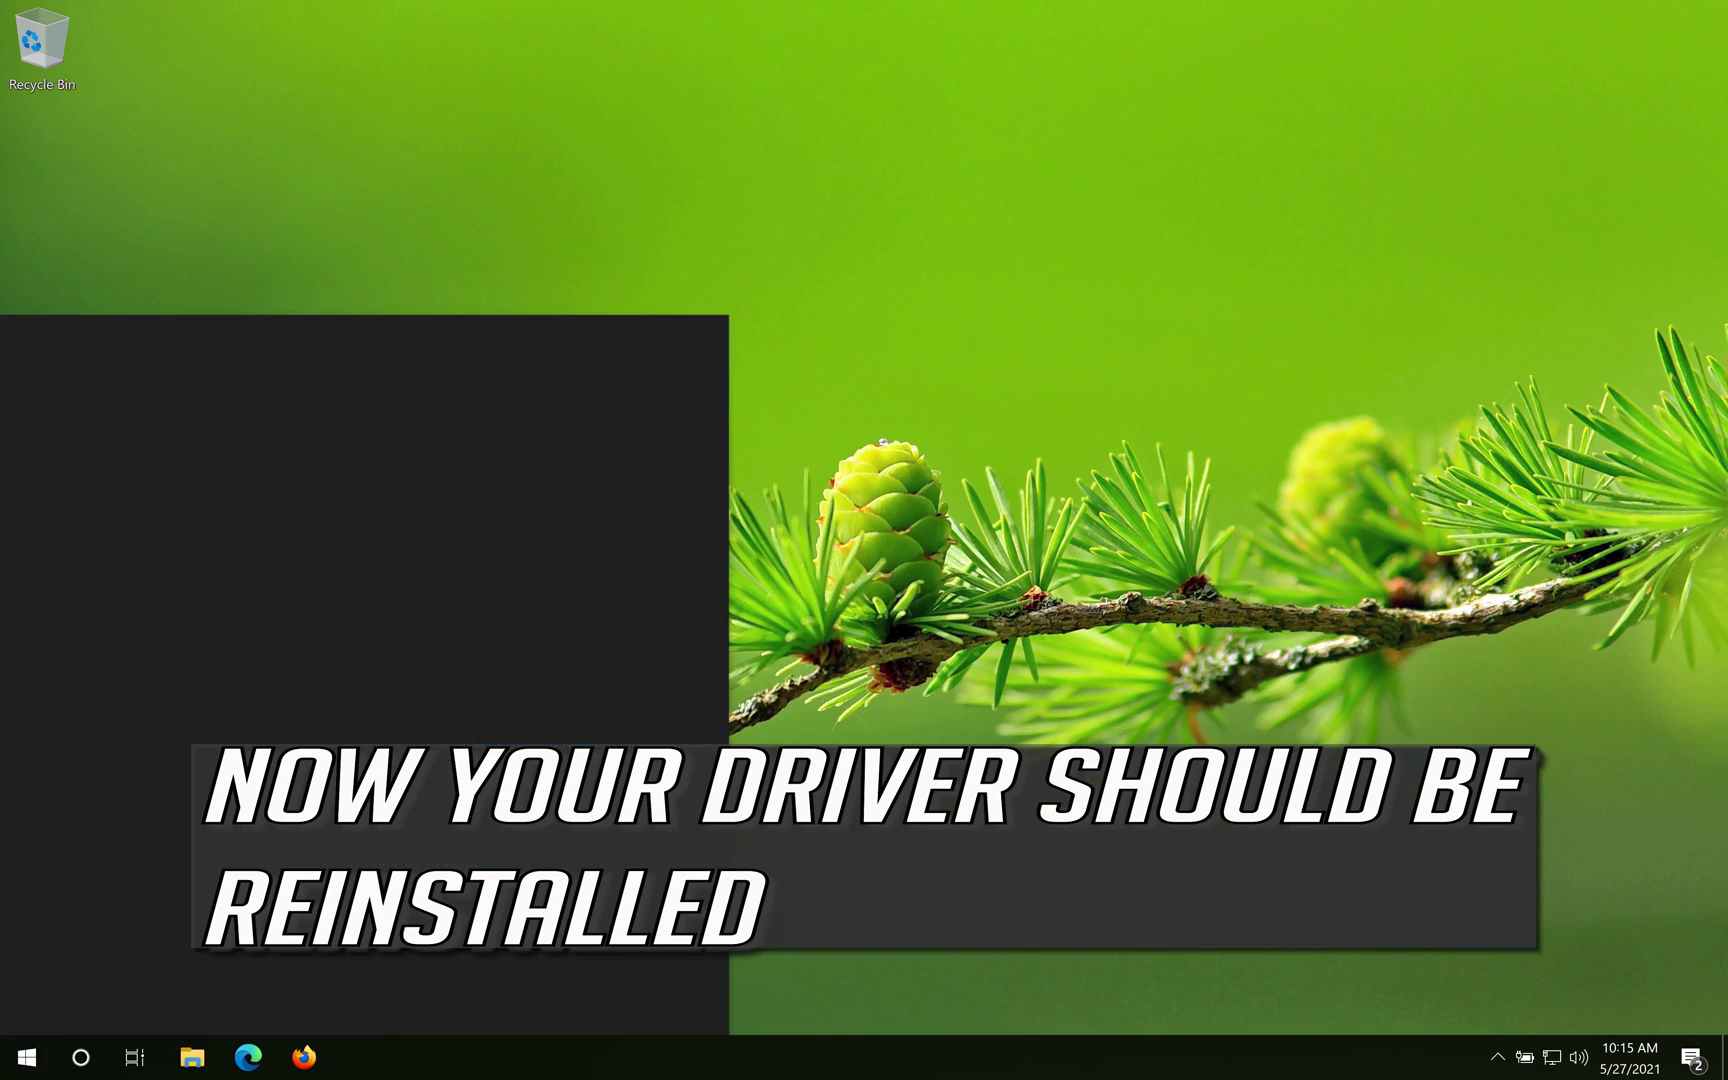